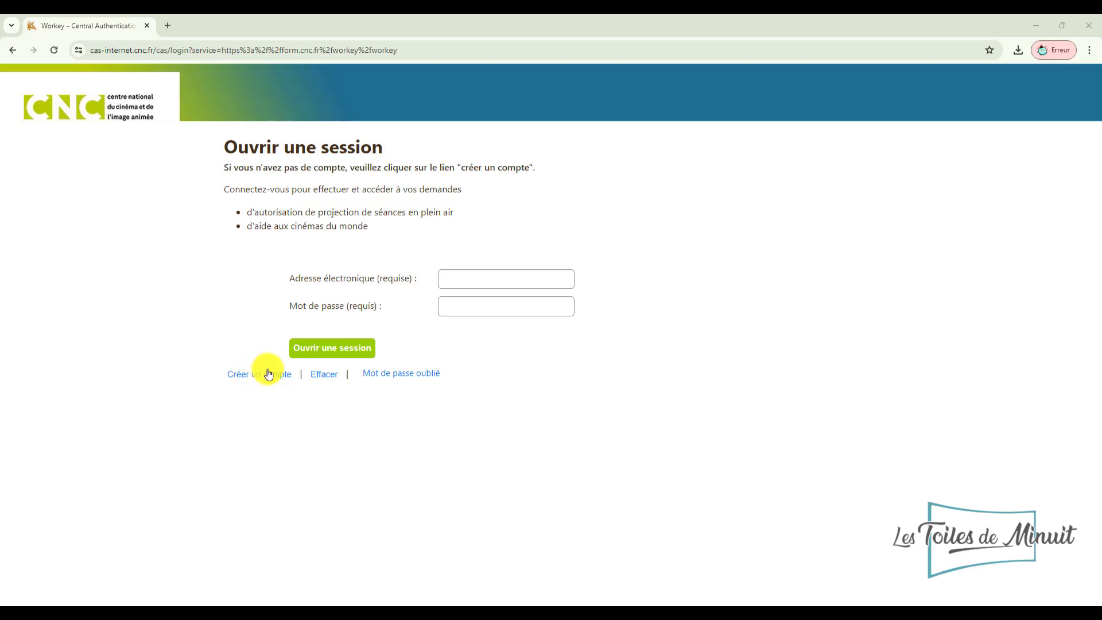
- Log in with the account's e-mail address and password, and decline to save the password in the browser
left_click(524, 277)
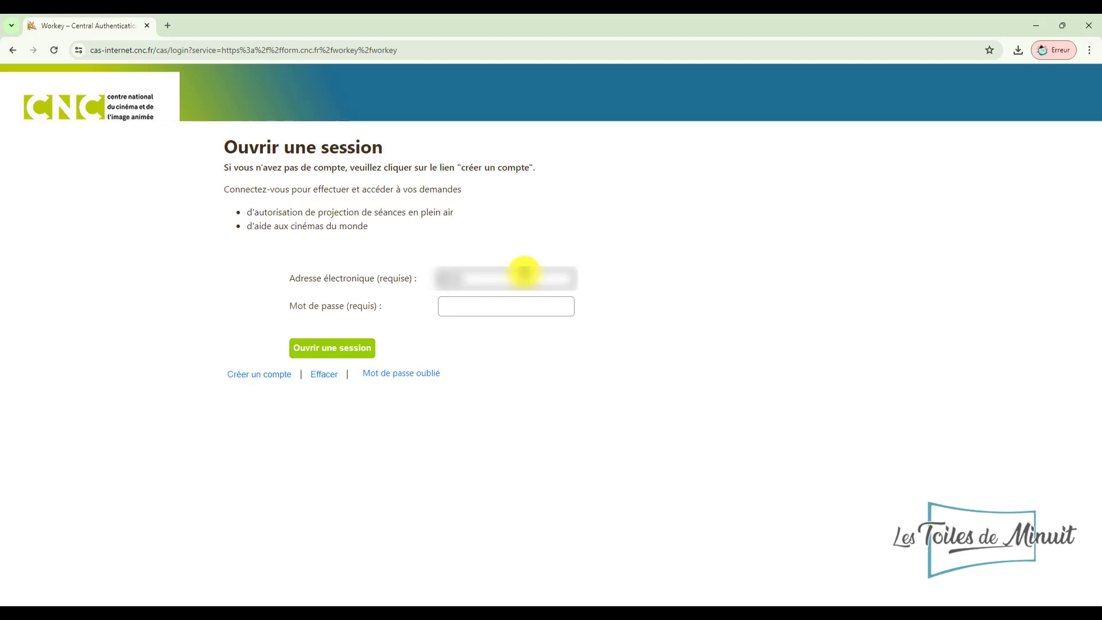
type("***")
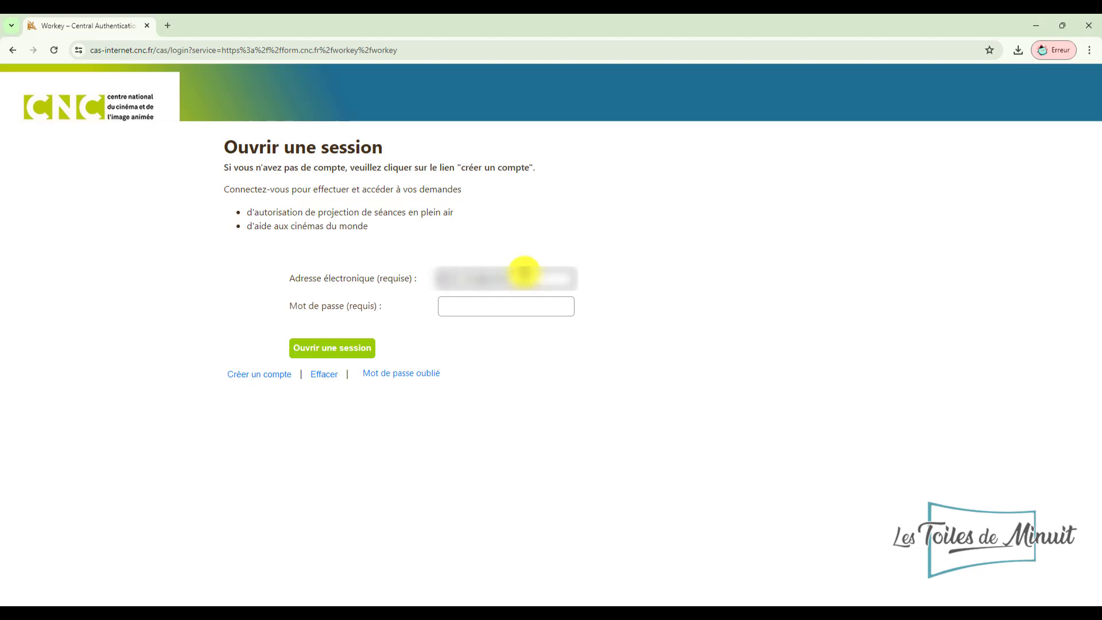
key("Tab")
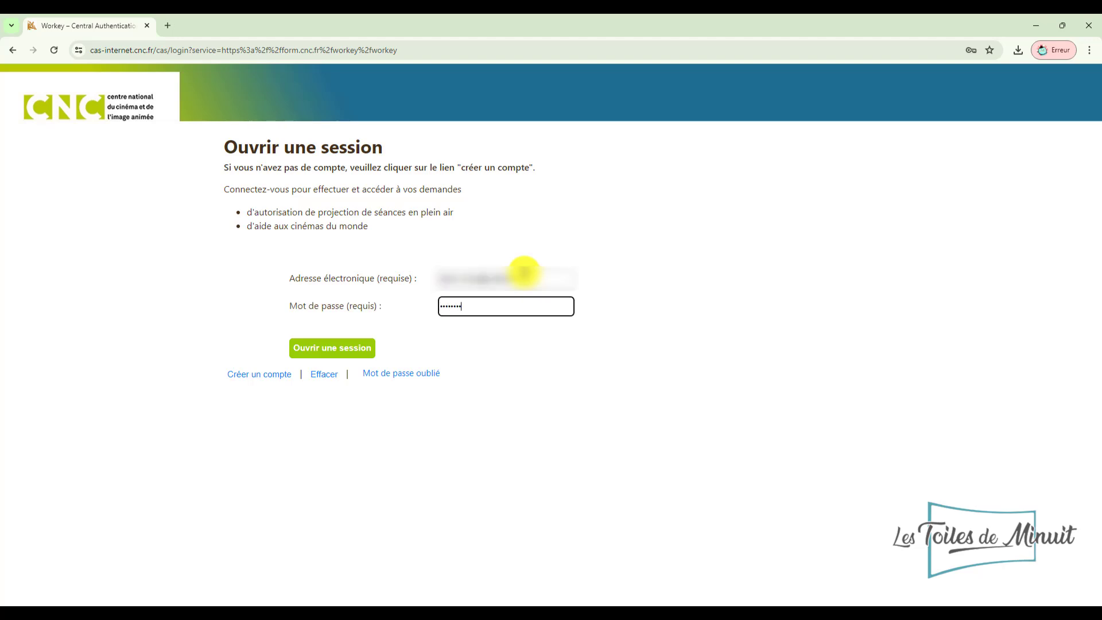
type("**********")
key("Return")
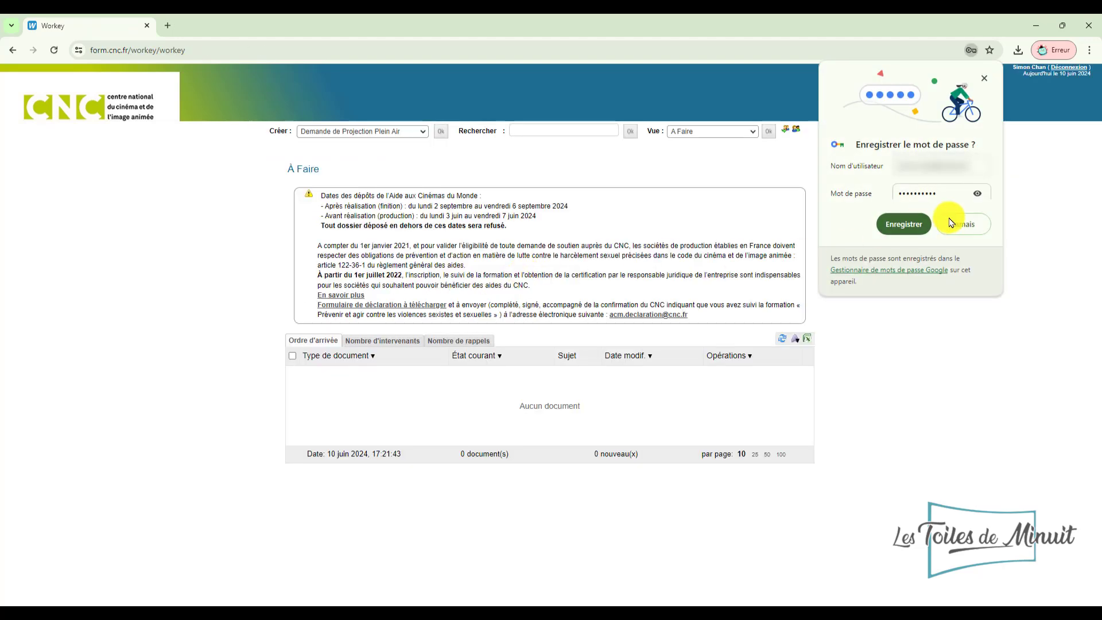
left_click(966, 229)
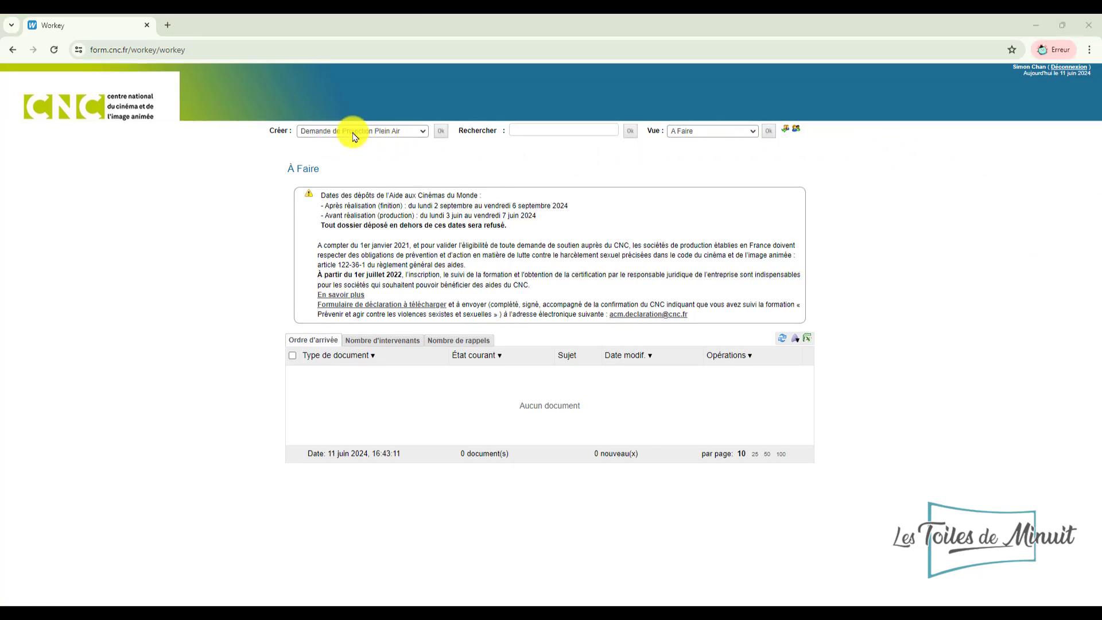
- Create a new Demande de Projection Plein Air
left_click(353, 136)
left_click(356, 142)
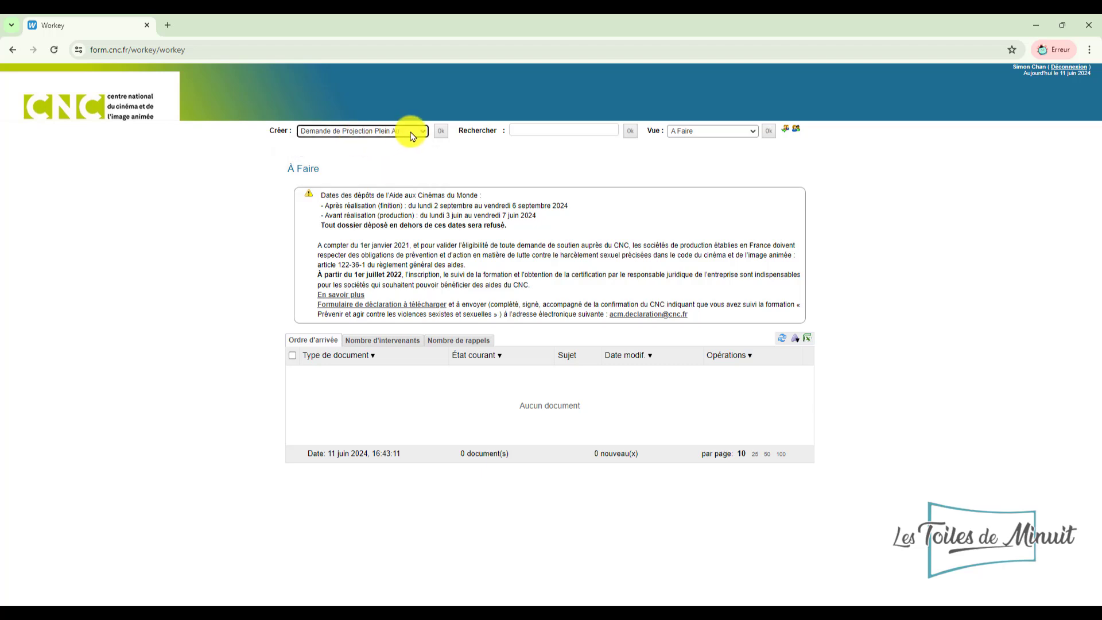
left_click(445, 133)
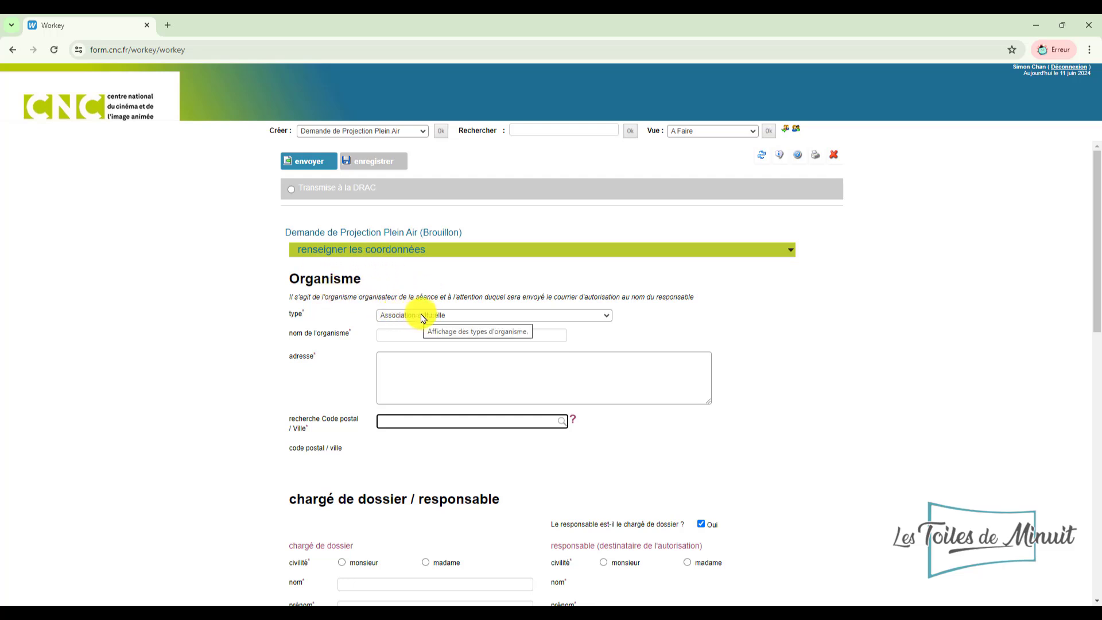
- Set the organisation's type to Mairie and its name to "Mairie de X"
left_click(422, 315)
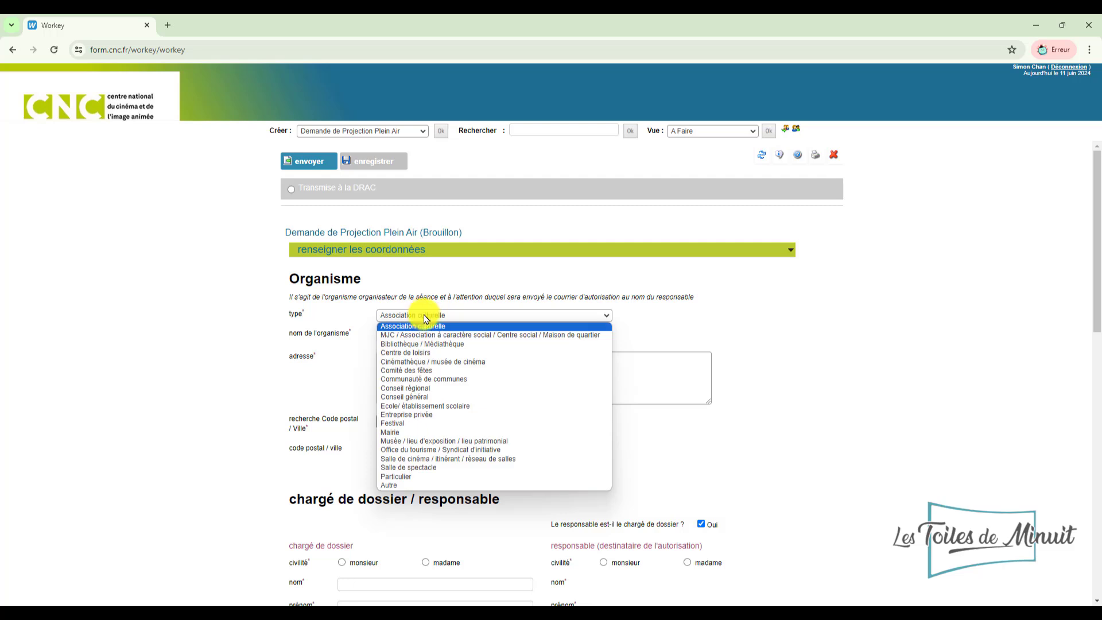
left_click(411, 433)
left_click(412, 335)
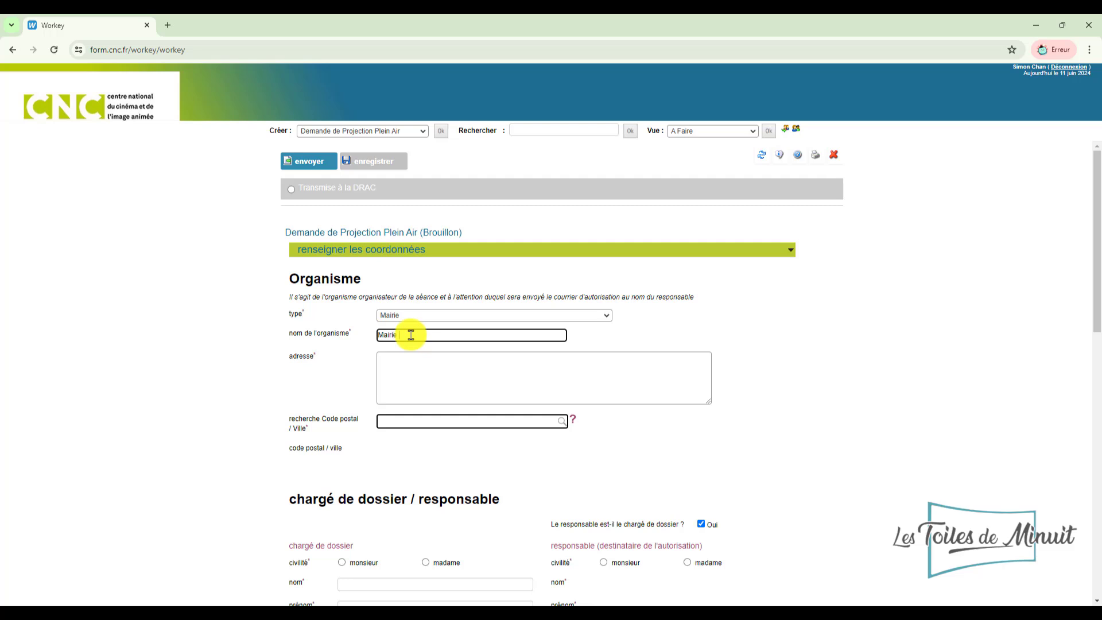
type("Mairie de X")
- Enter the organisation's street address and select its postal code and town from the search suggestions
left_click(515, 357)
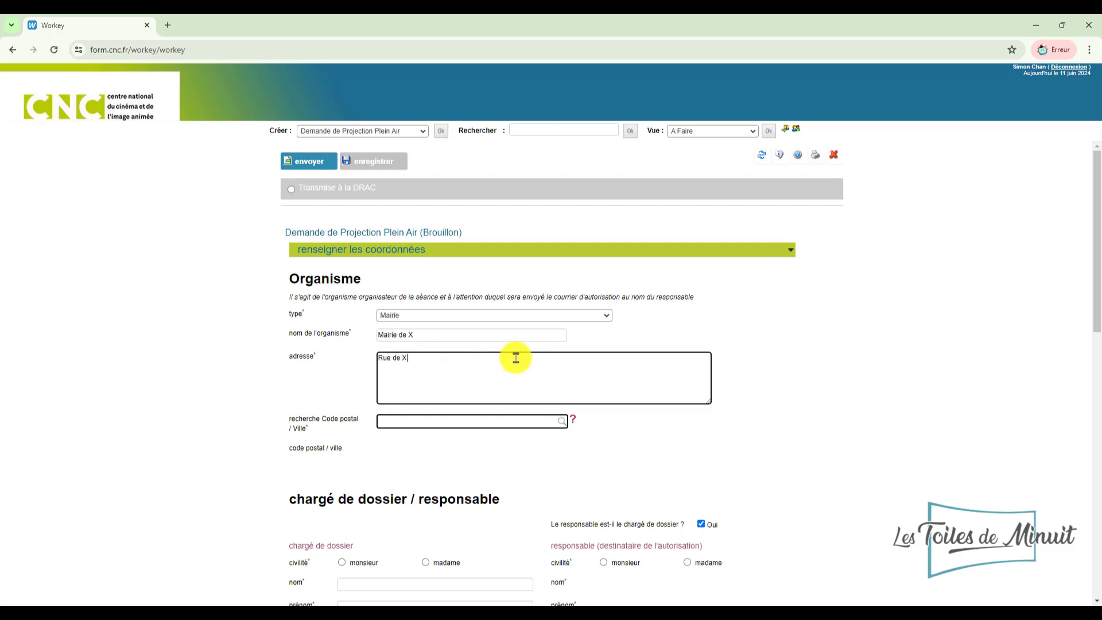
left_click(497, 417)
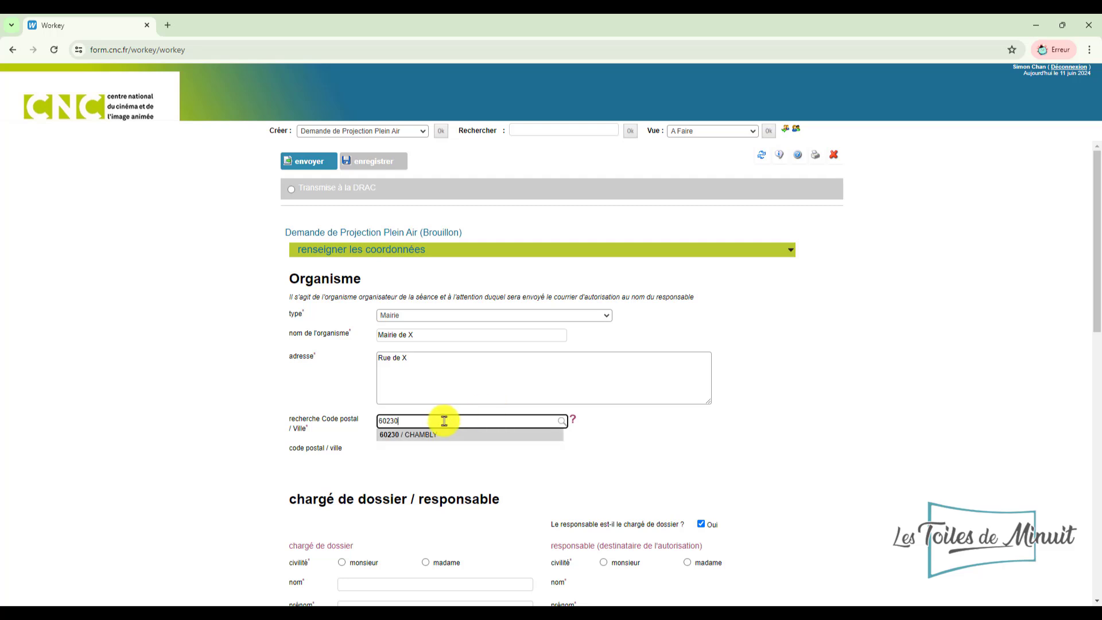
left_click(443, 434)
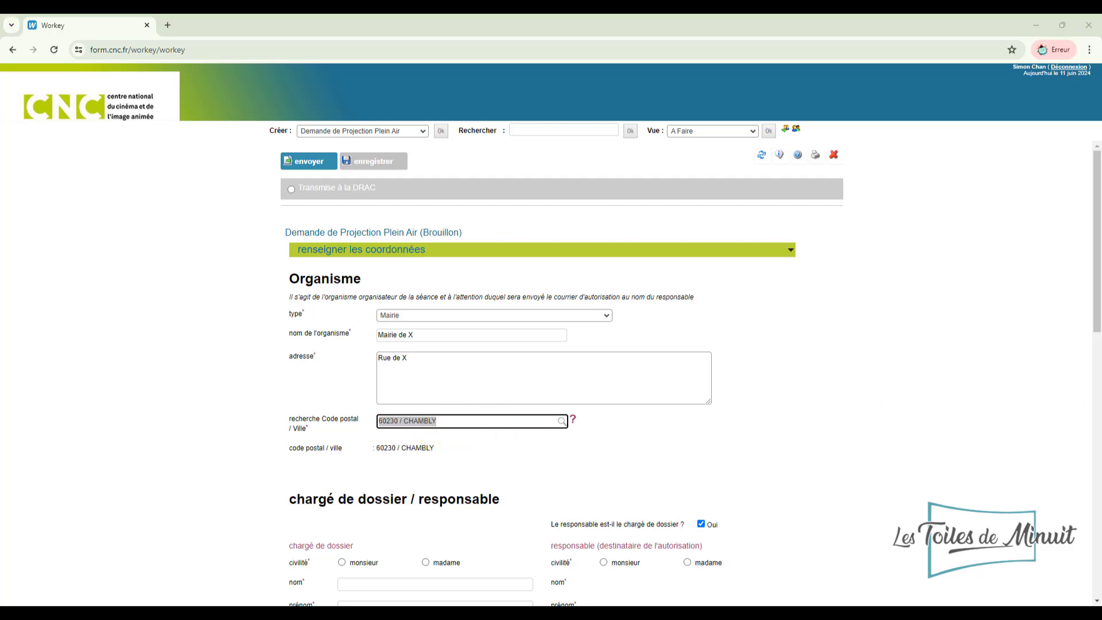
- Fill in the chargé de dossier with civility monsieur, last name, first name, phone number and e-mail address
scroll(450, 348, "down", 3)
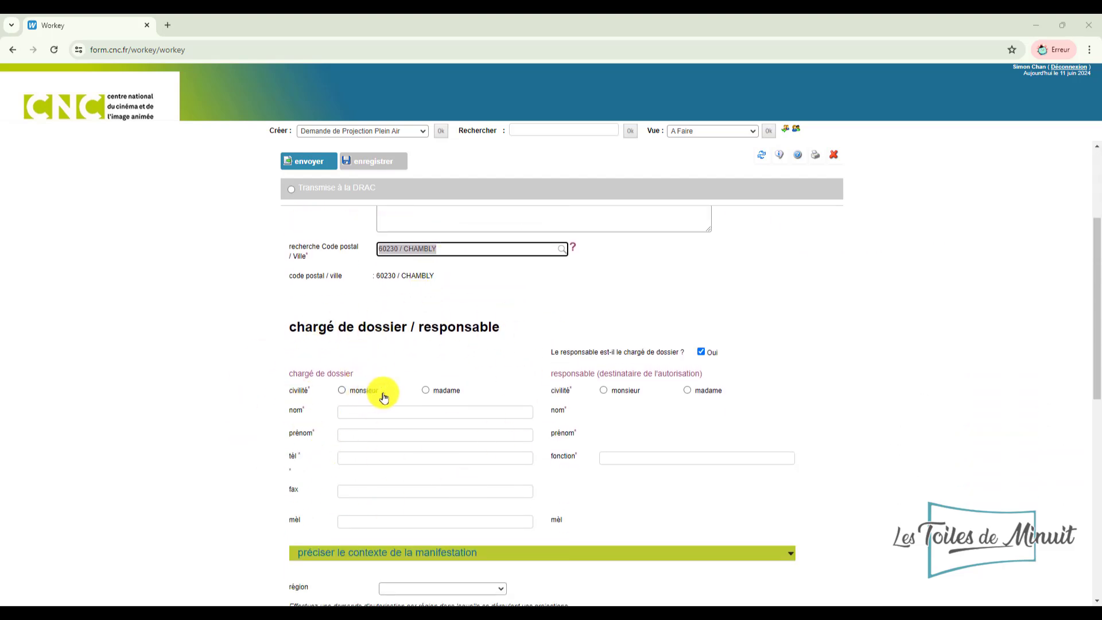
left_click(343, 390)
left_click(358, 412)
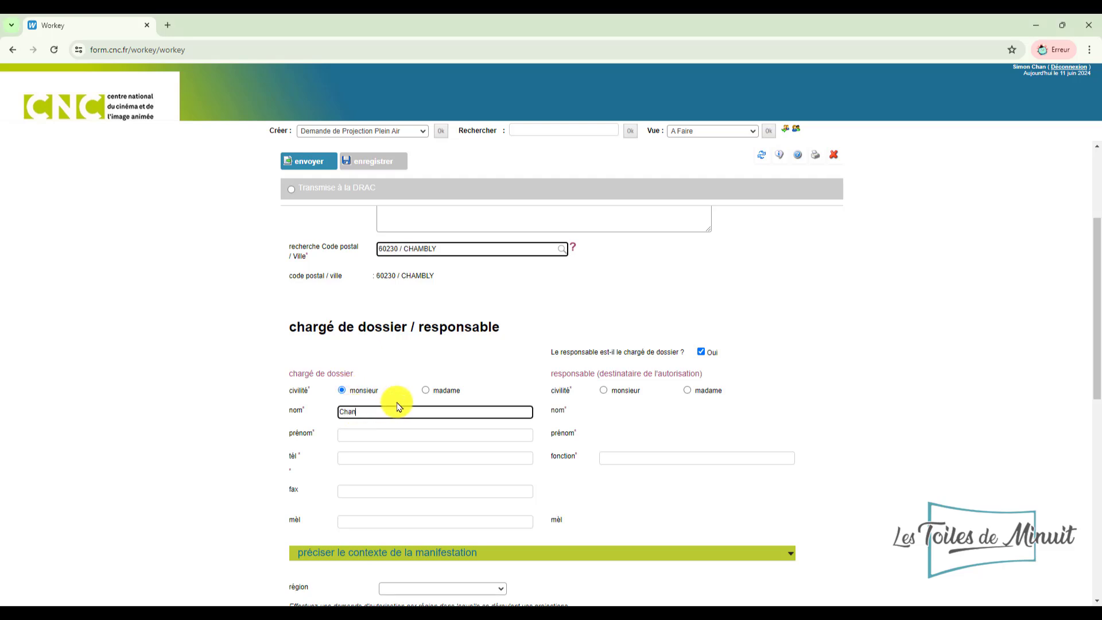
left_click(374, 436)
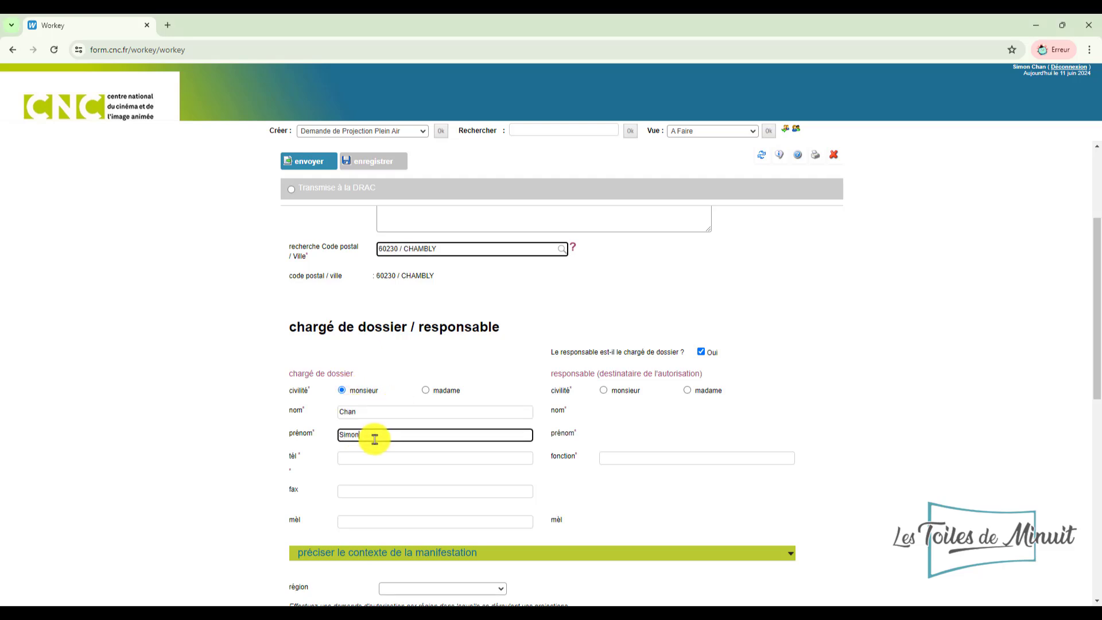
left_click(373, 456)
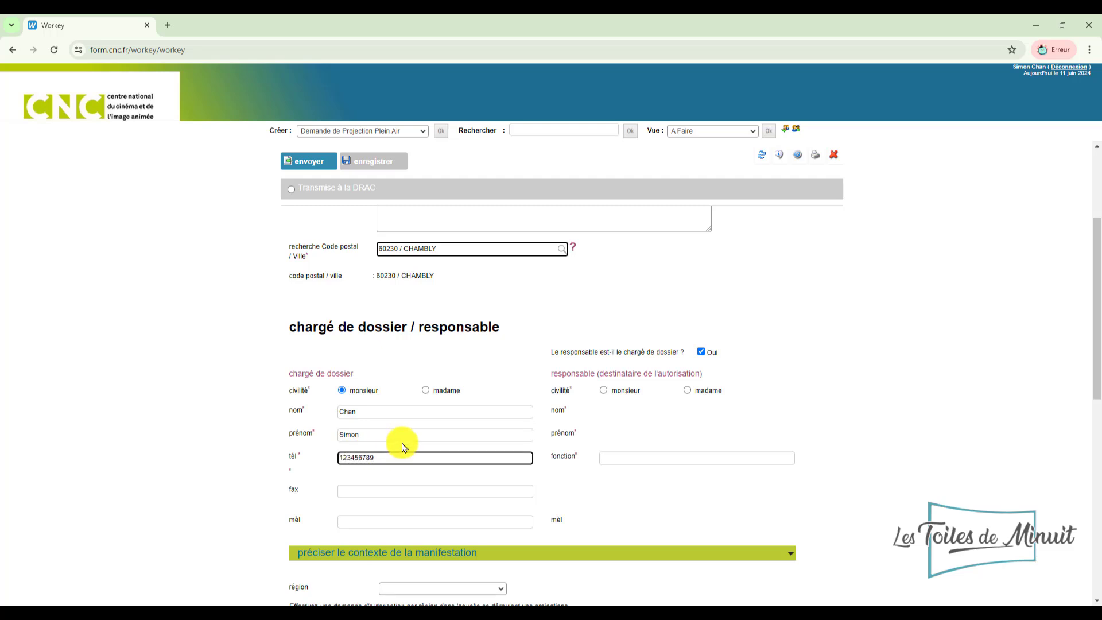
left_click(364, 521)
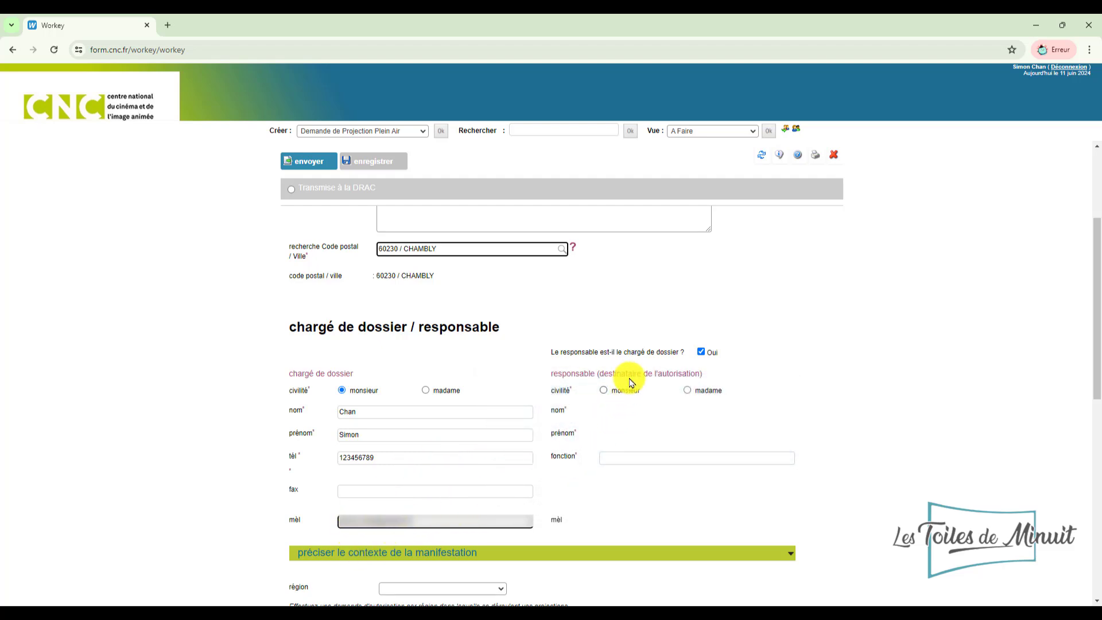
- Mark the responsable as being the chargé de dossier and set the function to "Chargé de développement"
left_click(702, 352)
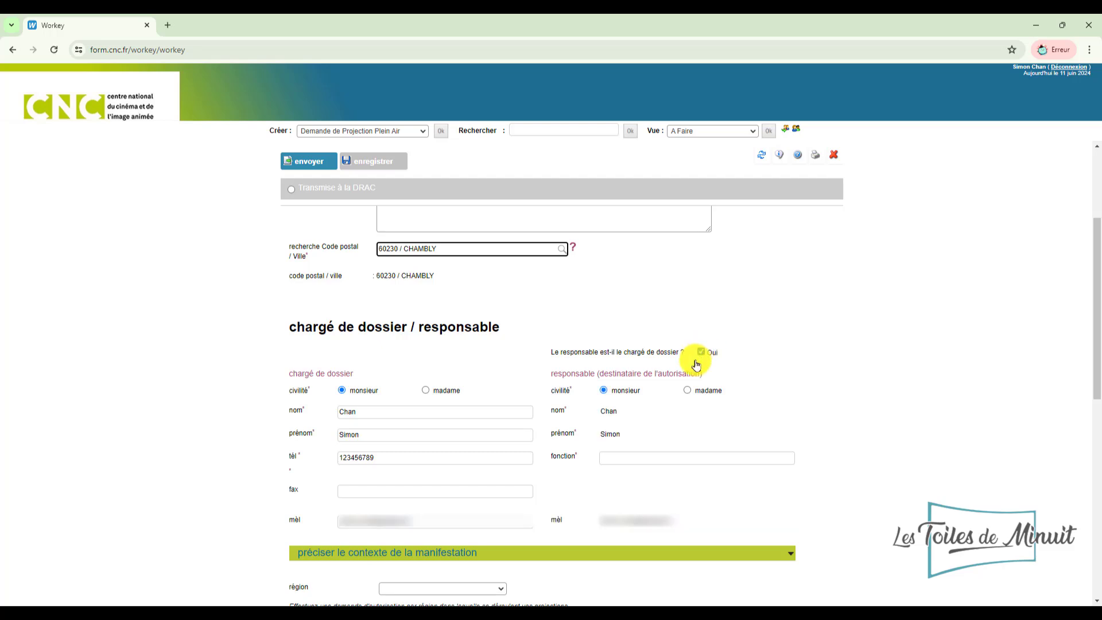
left_click(626, 456)
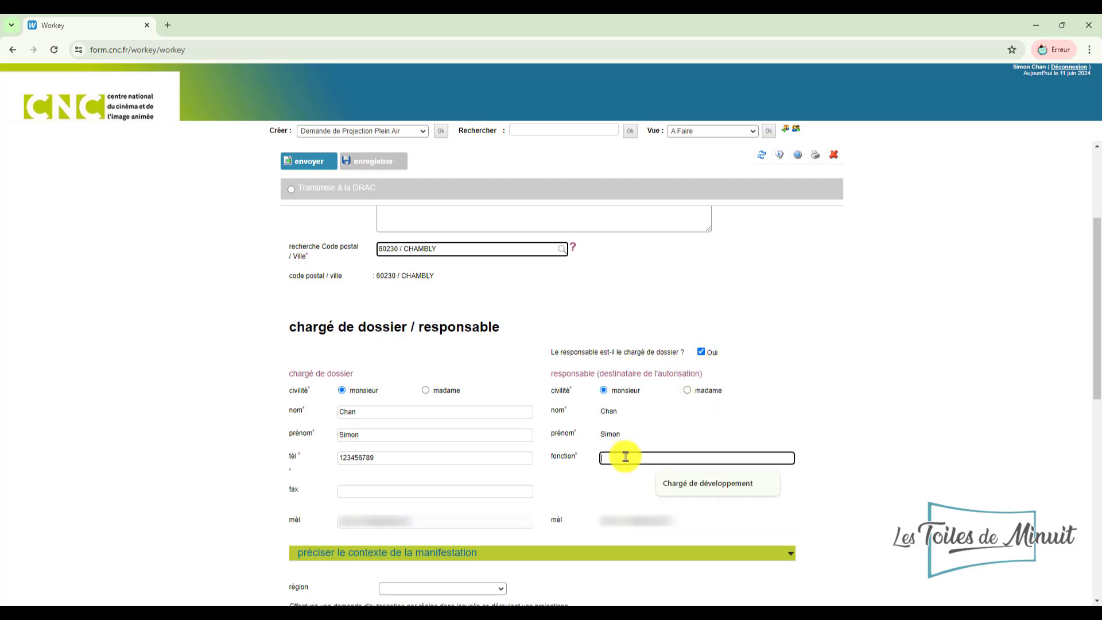
left_click(693, 488)
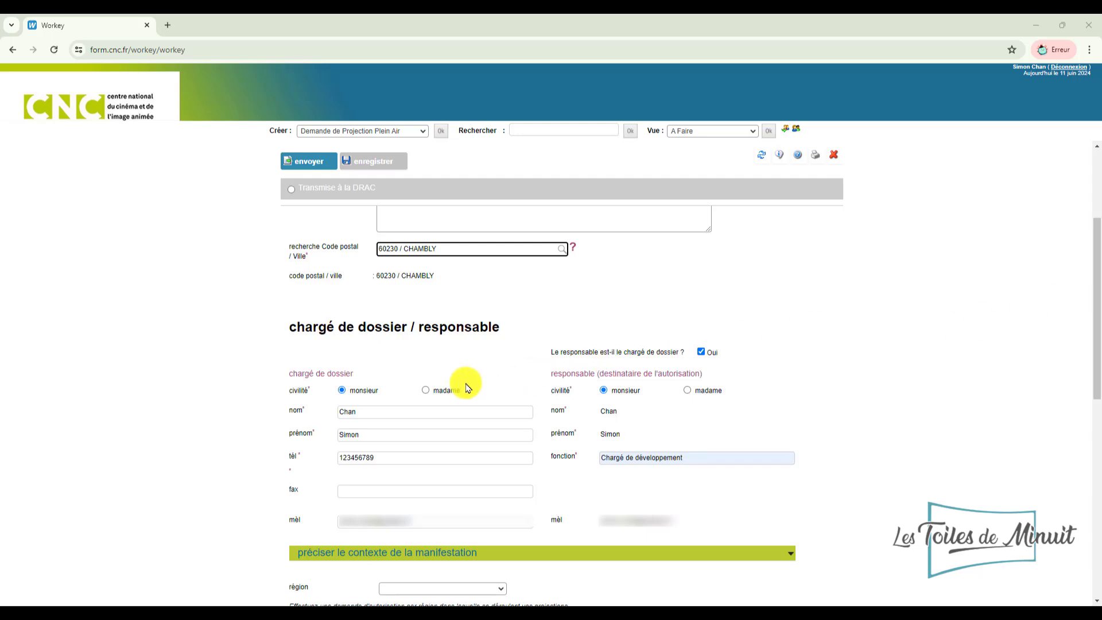
- Set the event's region to PICARDIE, its type to autre manifestation and its name to "Cinéma en plein air"
scroll(388, 540, "down", 6)
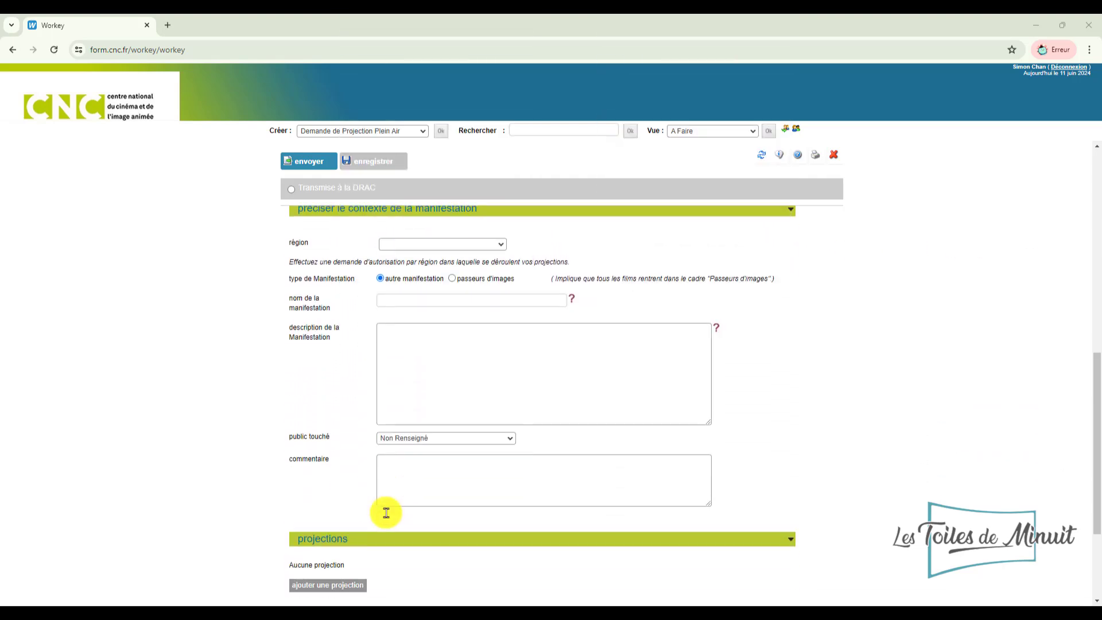
left_click(418, 245)
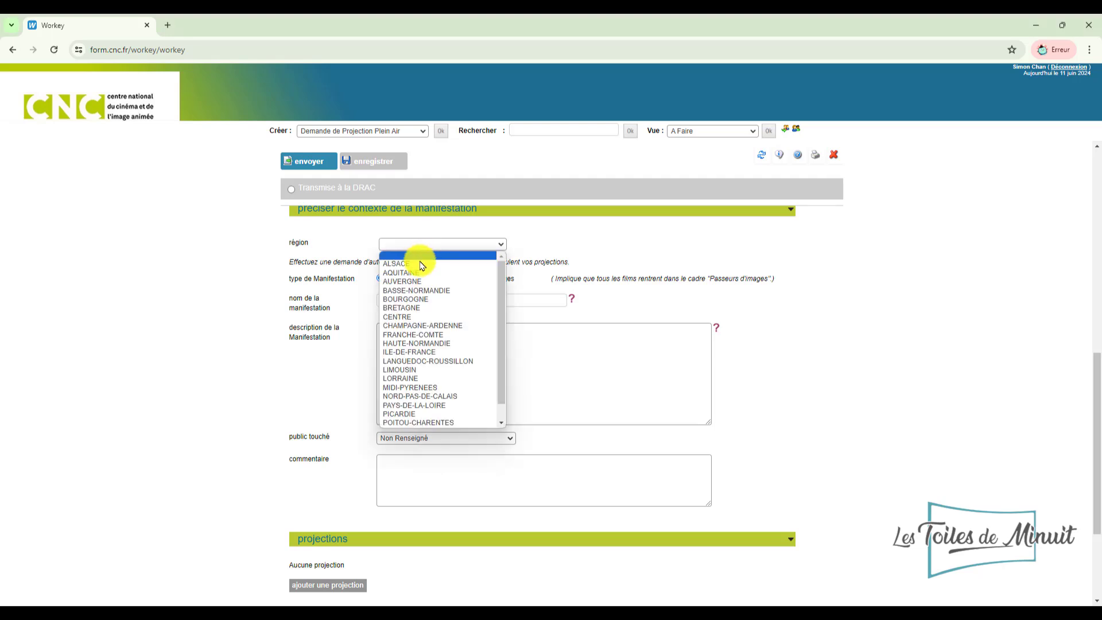
left_click(409, 415)
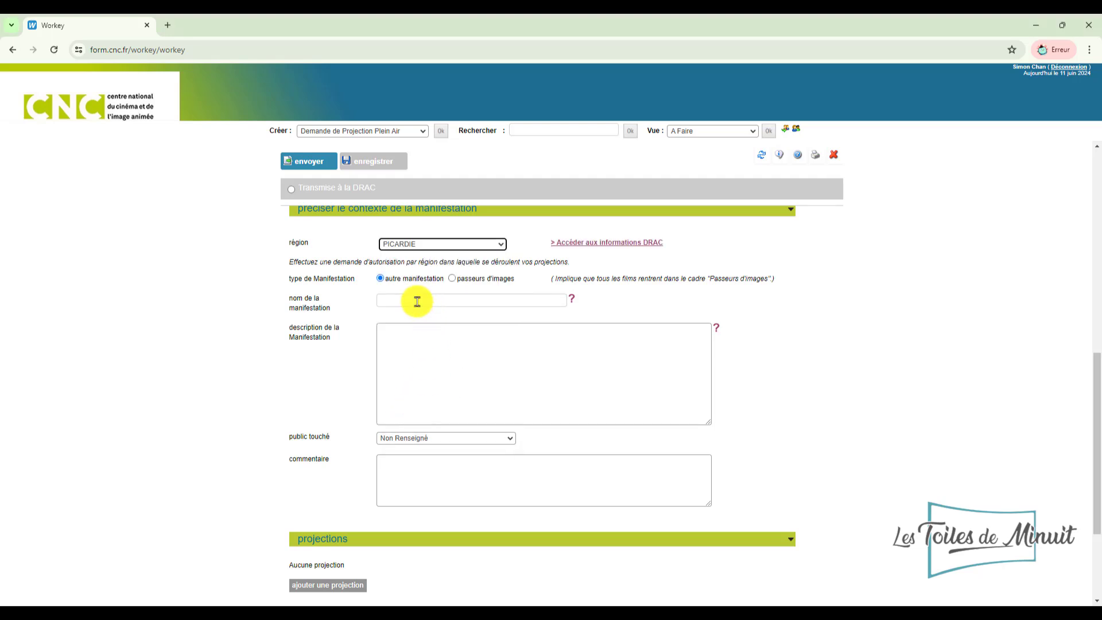
left_click(381, 279)
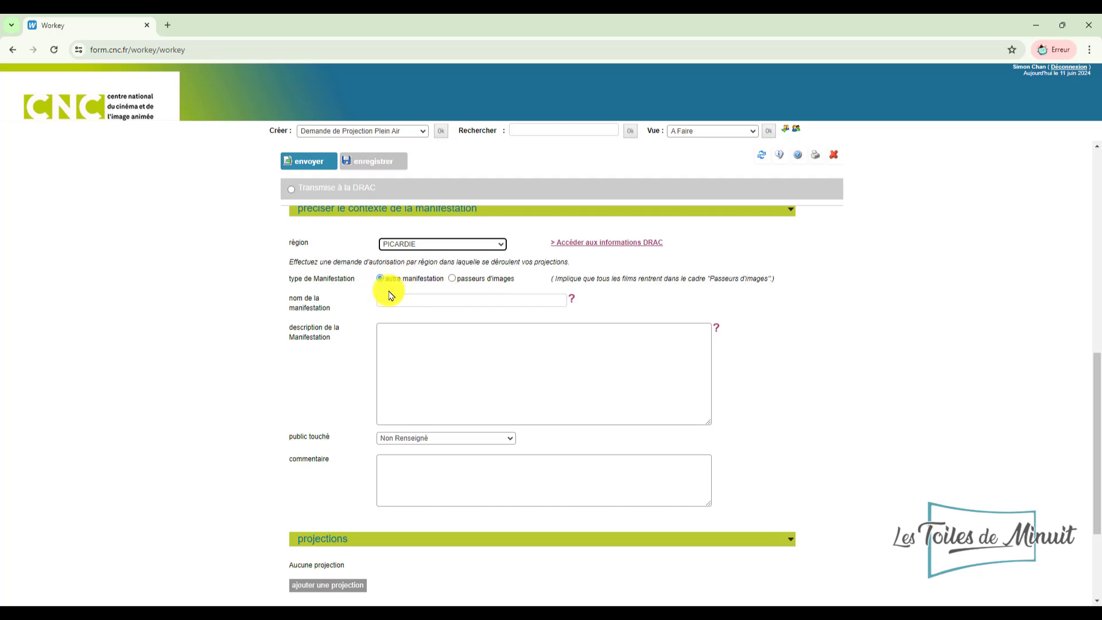
left_click(401, 301)
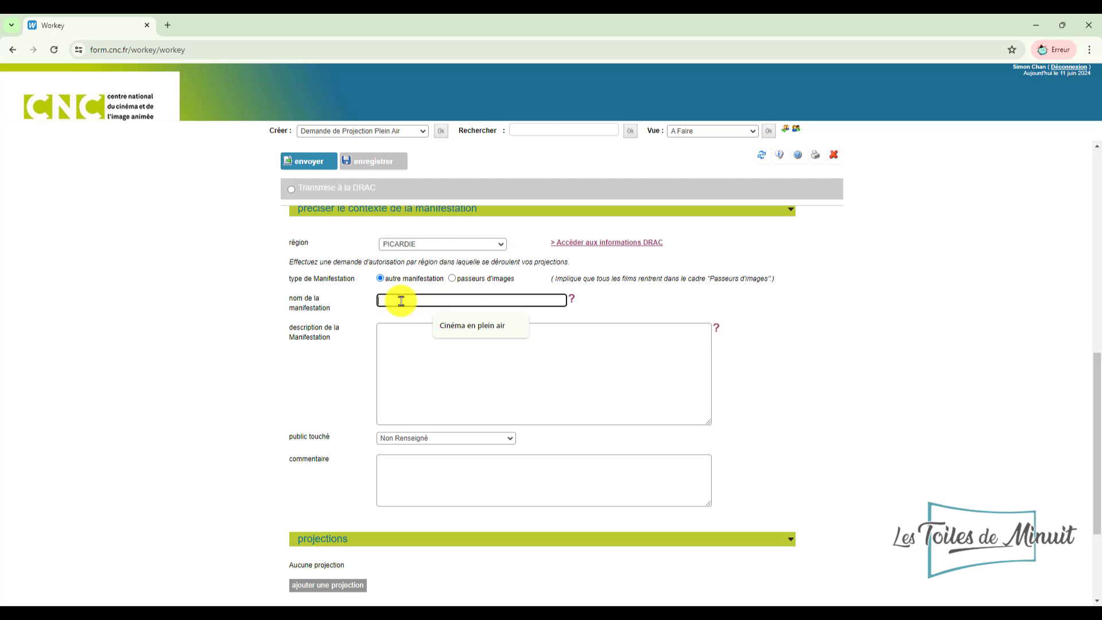
left_click(473, 332)
left_click(443, 336)
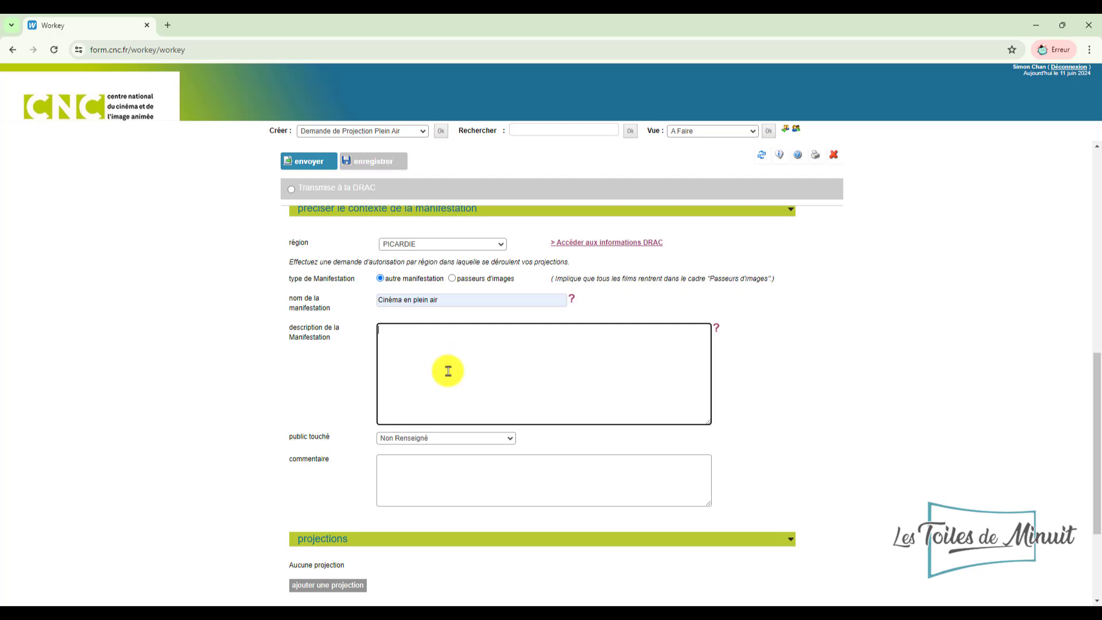
- Set the event's public touché to Tout public
left_click(406, 440)
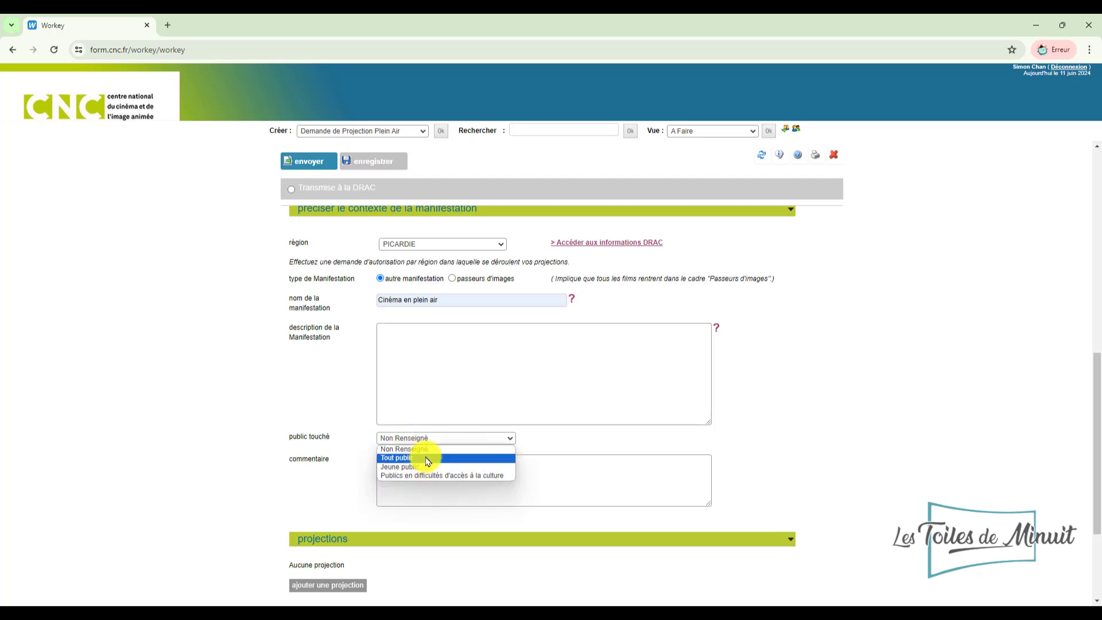
left_click(425, 458)
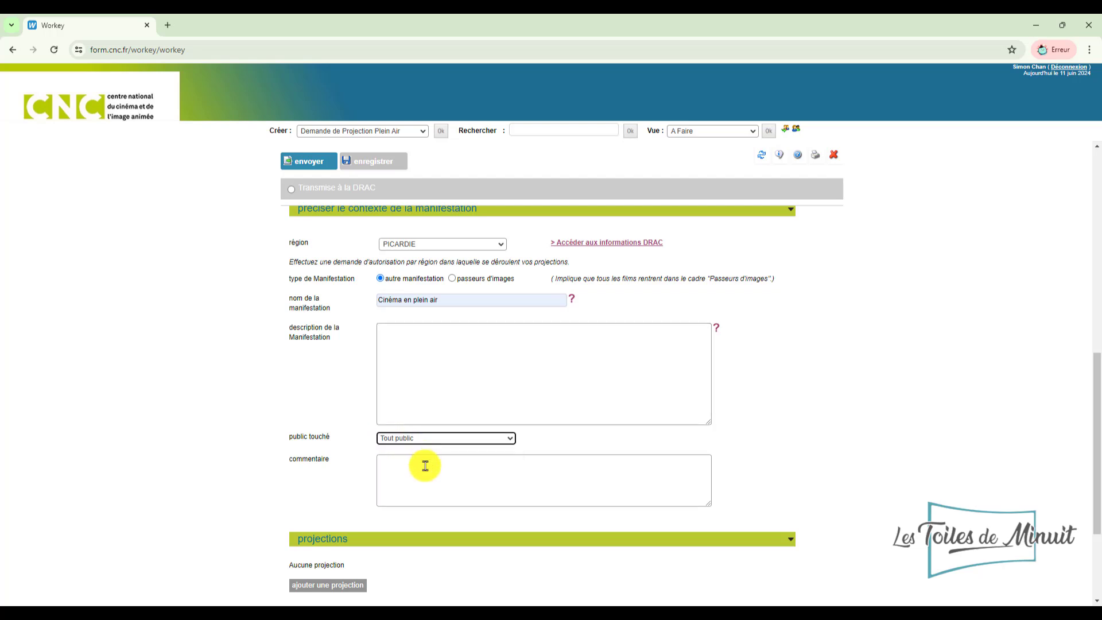
left_click(424, 464)
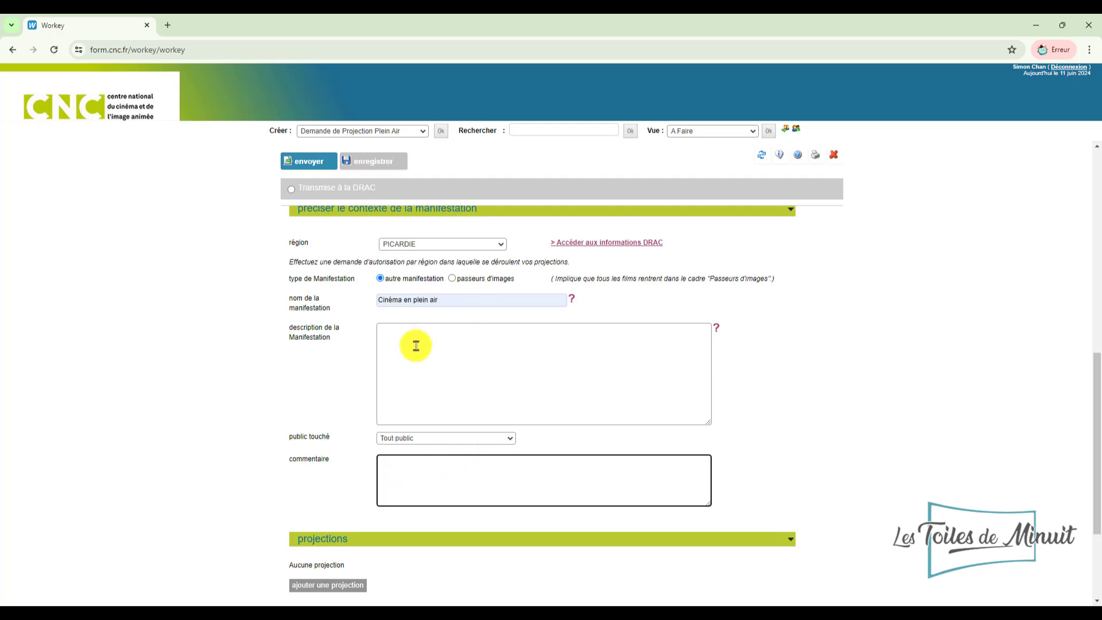
- Add a projection to the request with start date 16/08/2024 and start time 21:05
scroll(416, 345, "down", 3)
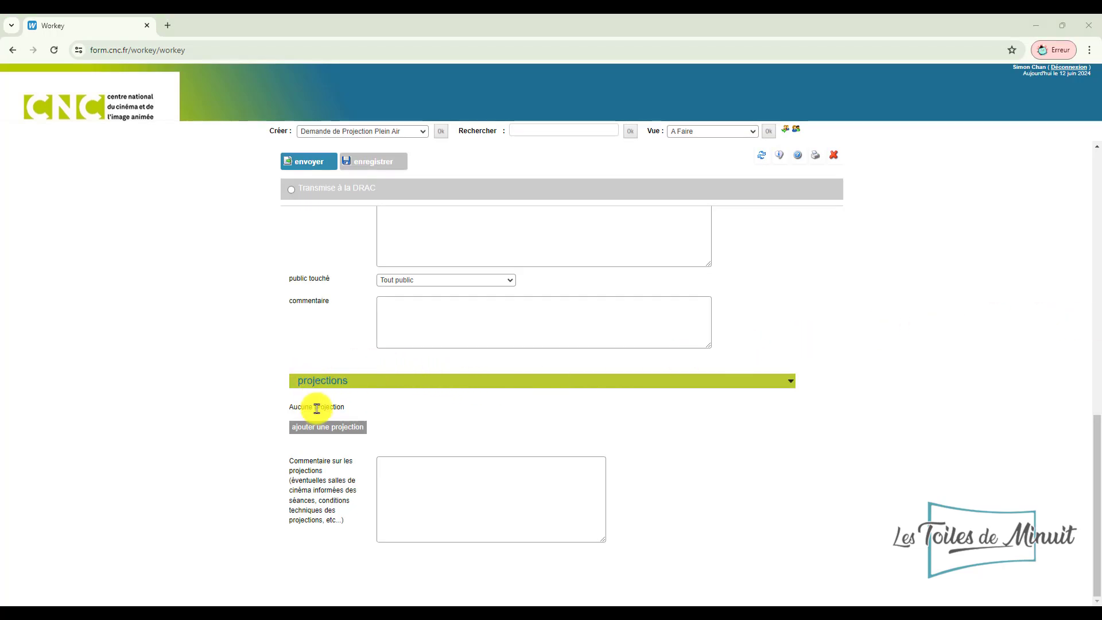
left_click(326, 430)
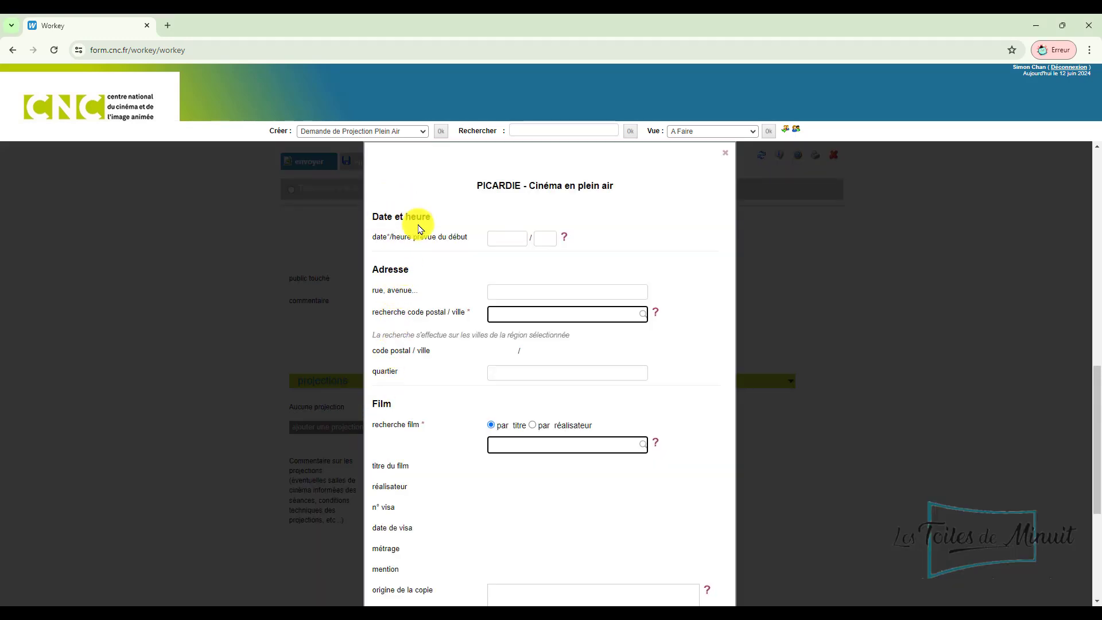
left_click(507, 240)
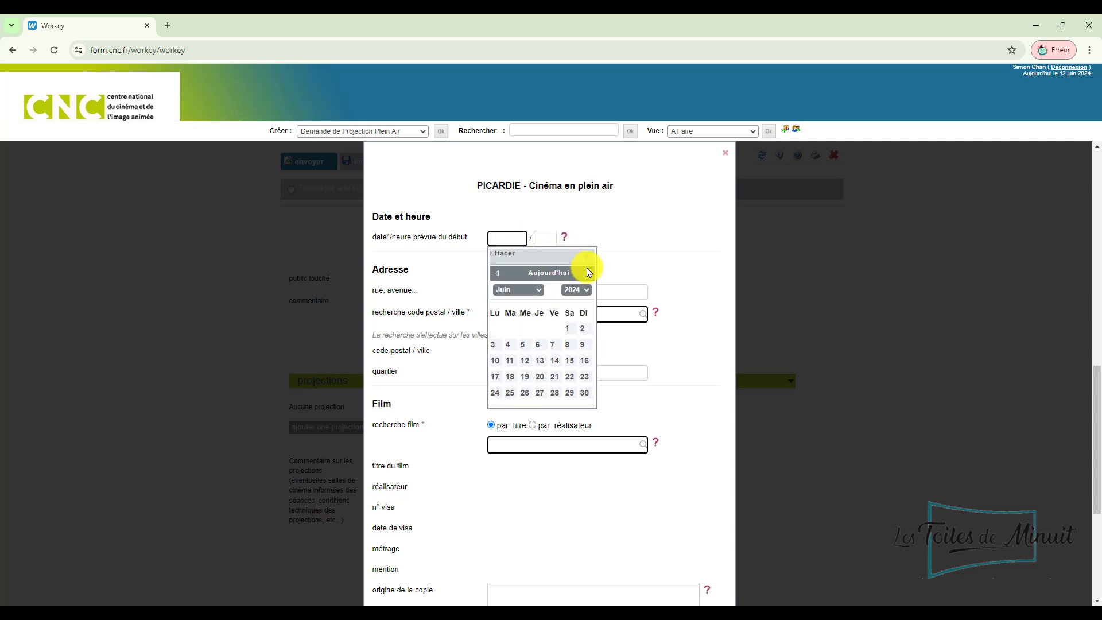
left_click(588, 274)
left_click(588, 274)
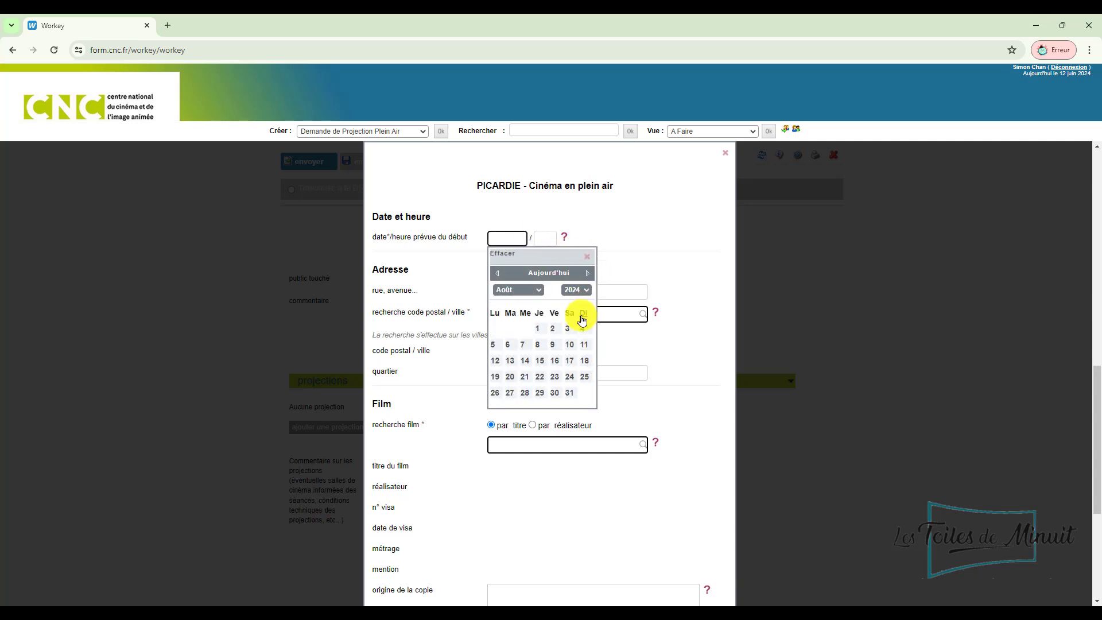
left_click(554, 360)
left_click(546, 238)
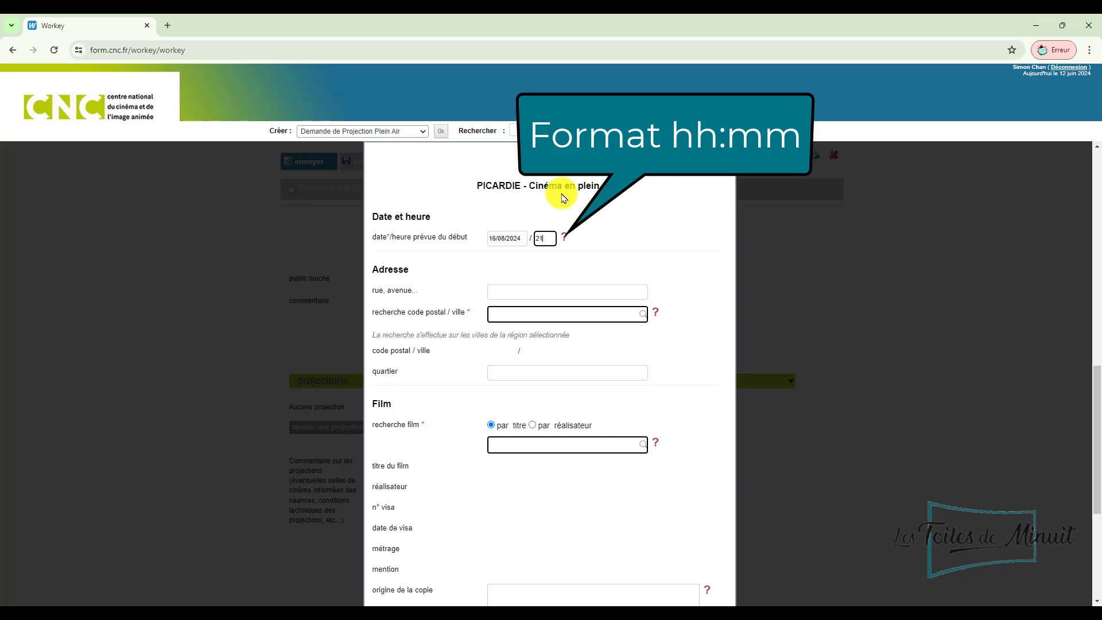
type("21:05")
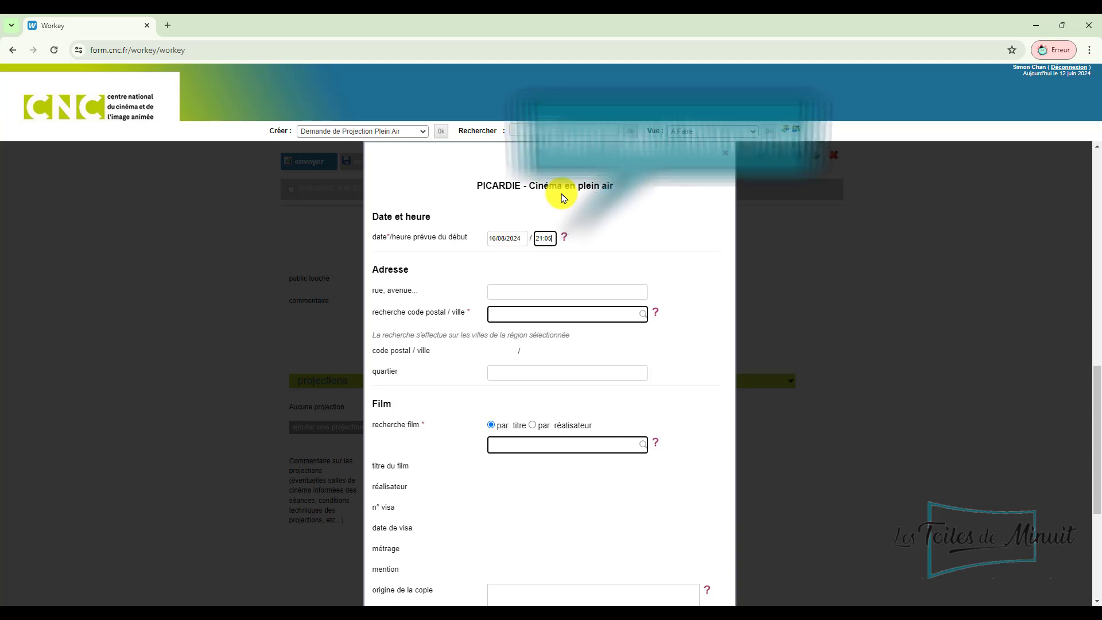
- Fill in the projection's street address and select CHAMBLY as its postal code and town
left_click(493, 291)
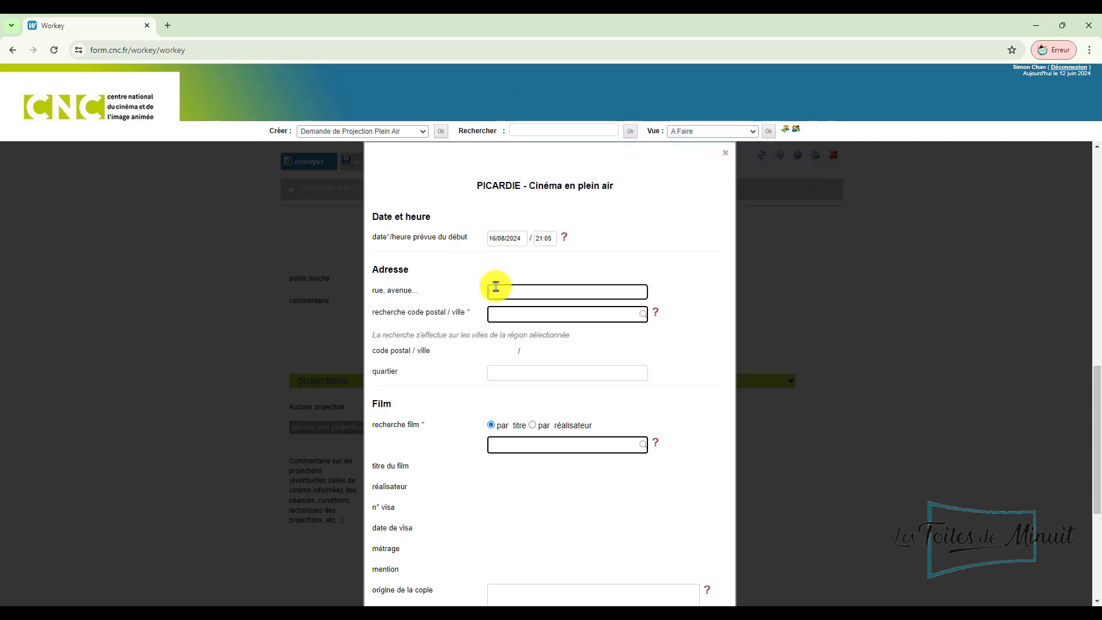
type("Rue de")
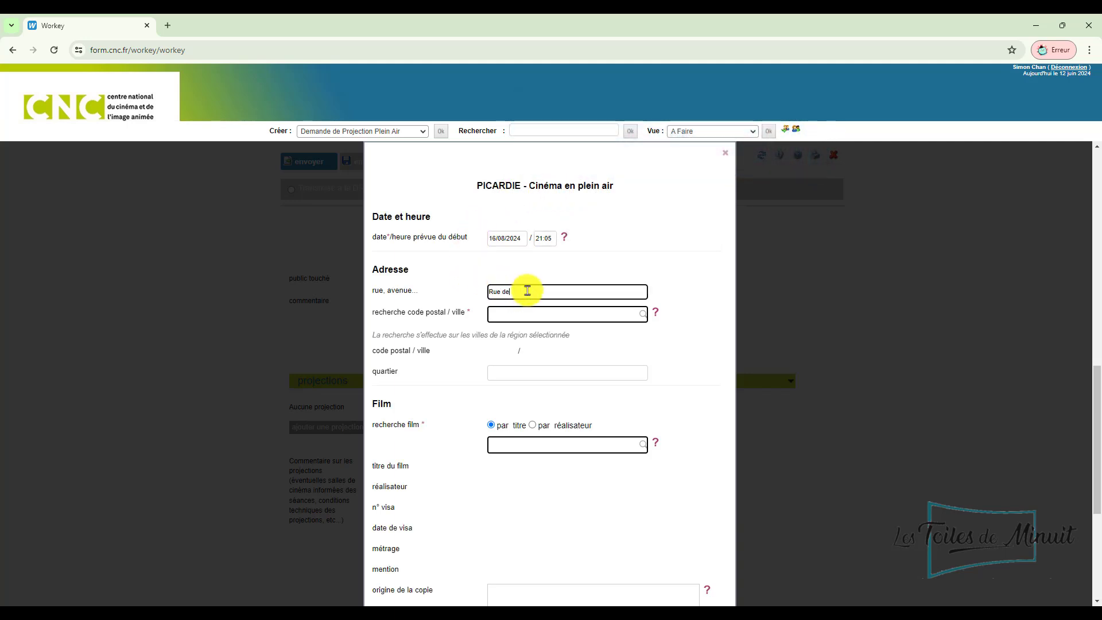
type(" X")
left_click(517, 316)
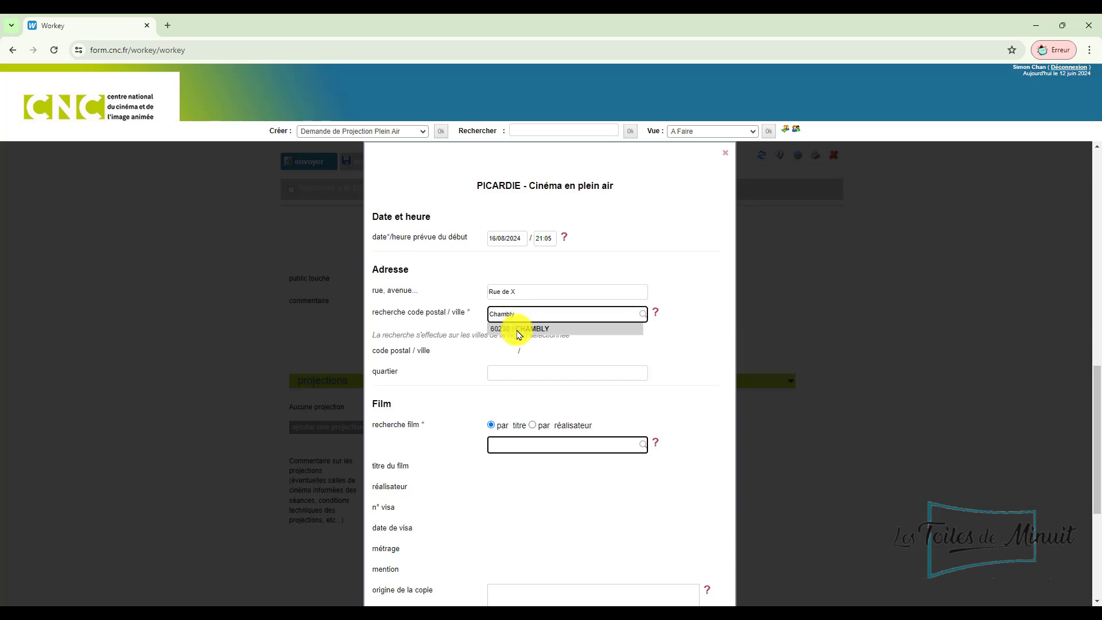
left_click(518, 328)
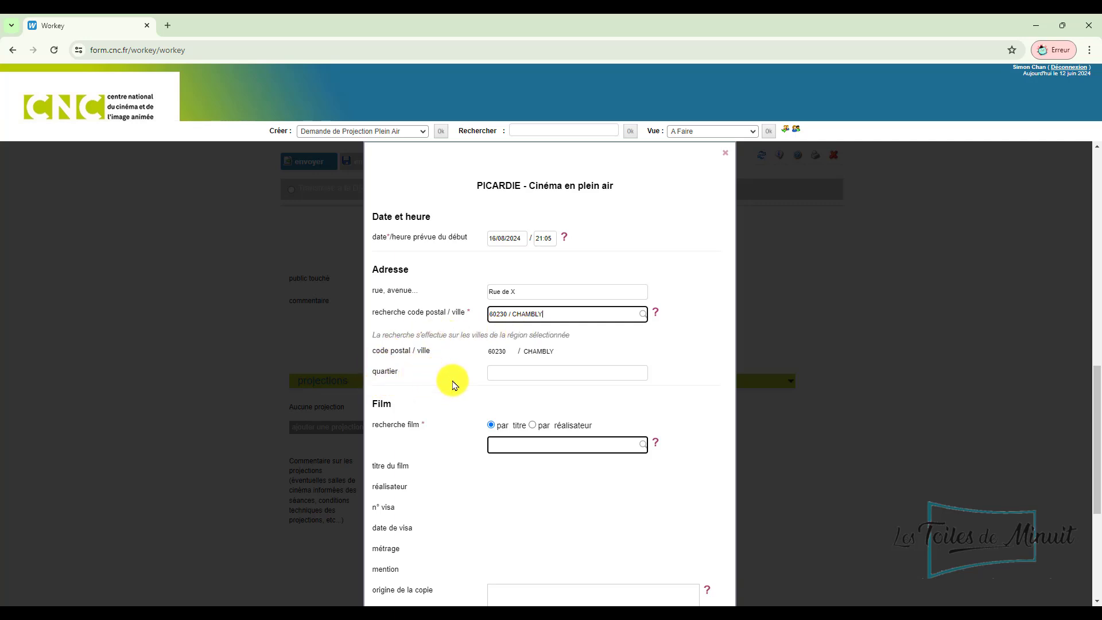
- Search the film by title for "Astérix et obélix" and select ASTERIX ET OBELIX MISSION CLEOPATRE by Alain Chabat
left_click(491, 426)
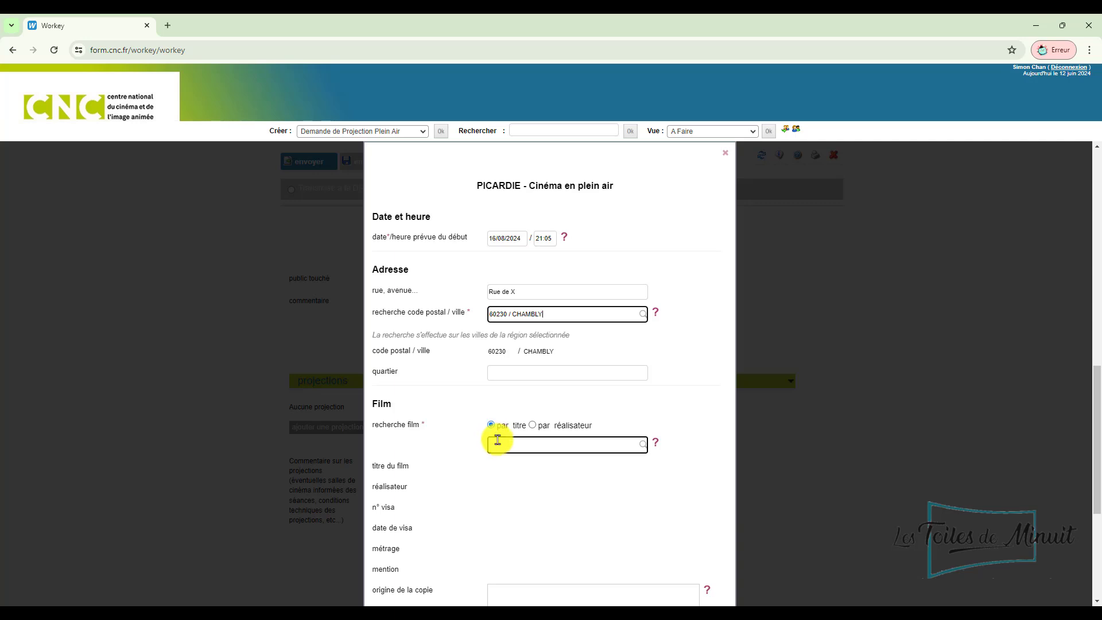
left_click(497, 445)
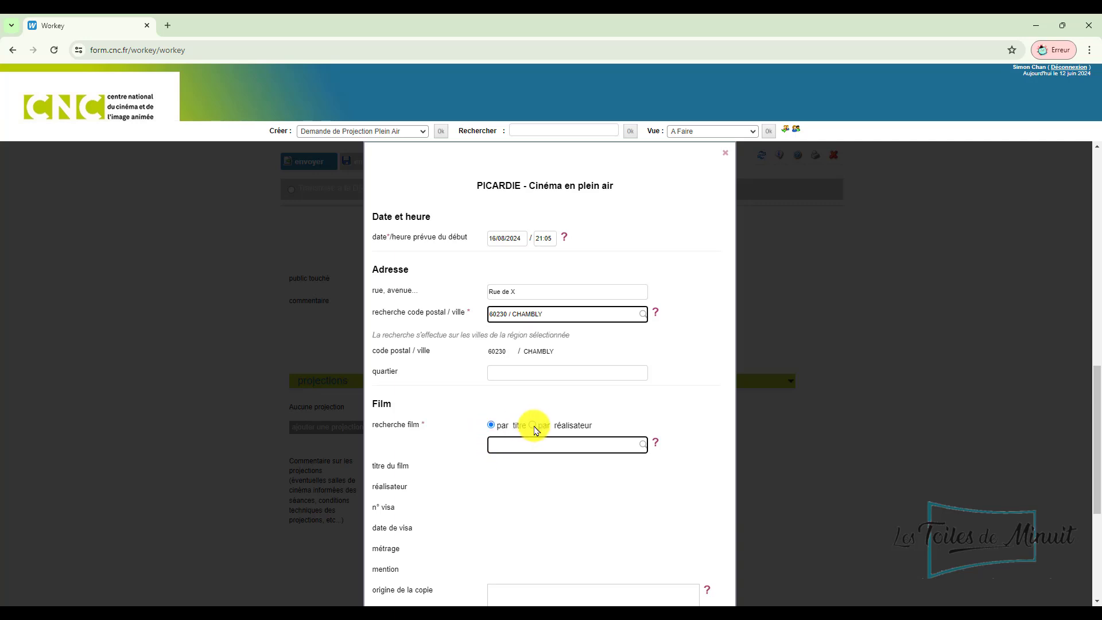
left_click(491, 425)
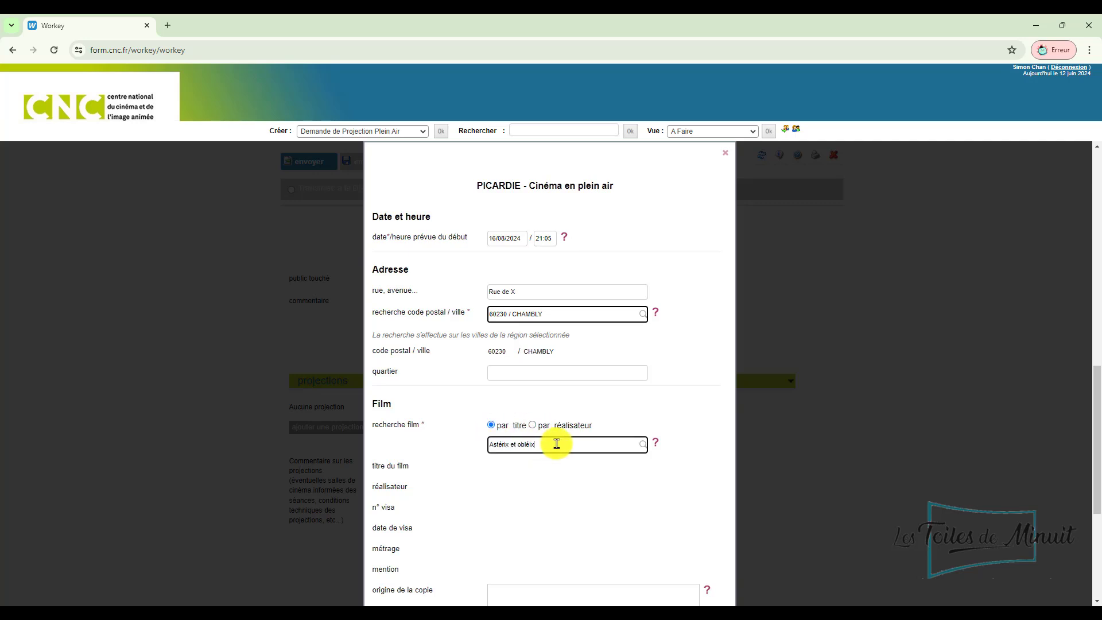
key("BackSpace")
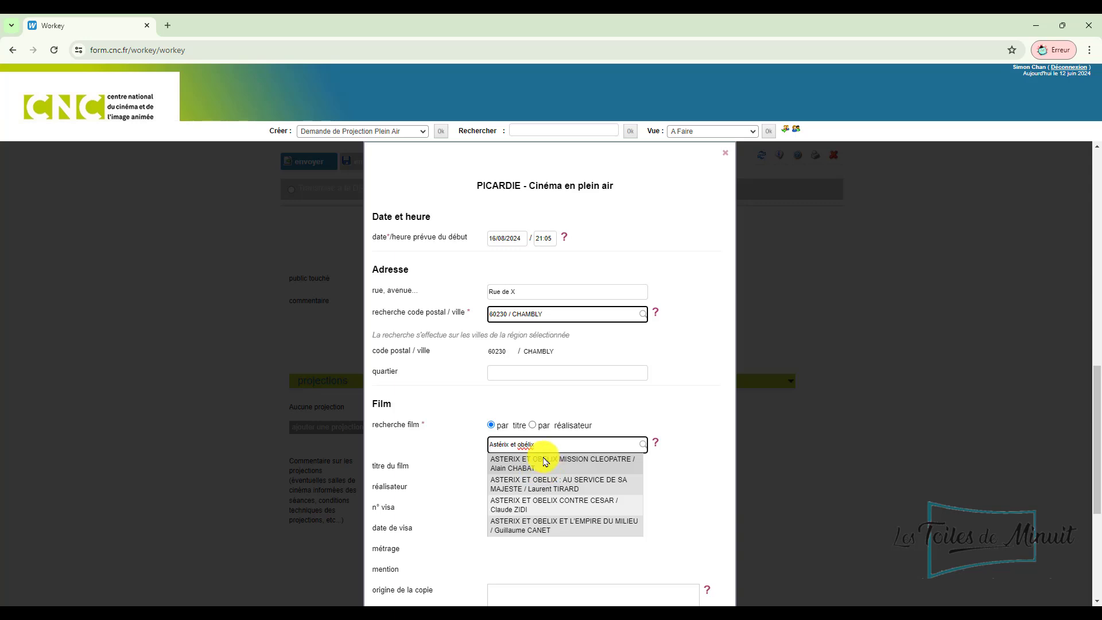
left_click(551, 467)
- Set the origine de la copie to "Fournie par Les Toiles de Minuit, garant des droits de projection." and the prix des places to Gratuité
scroll(550, 463, "down", 4)
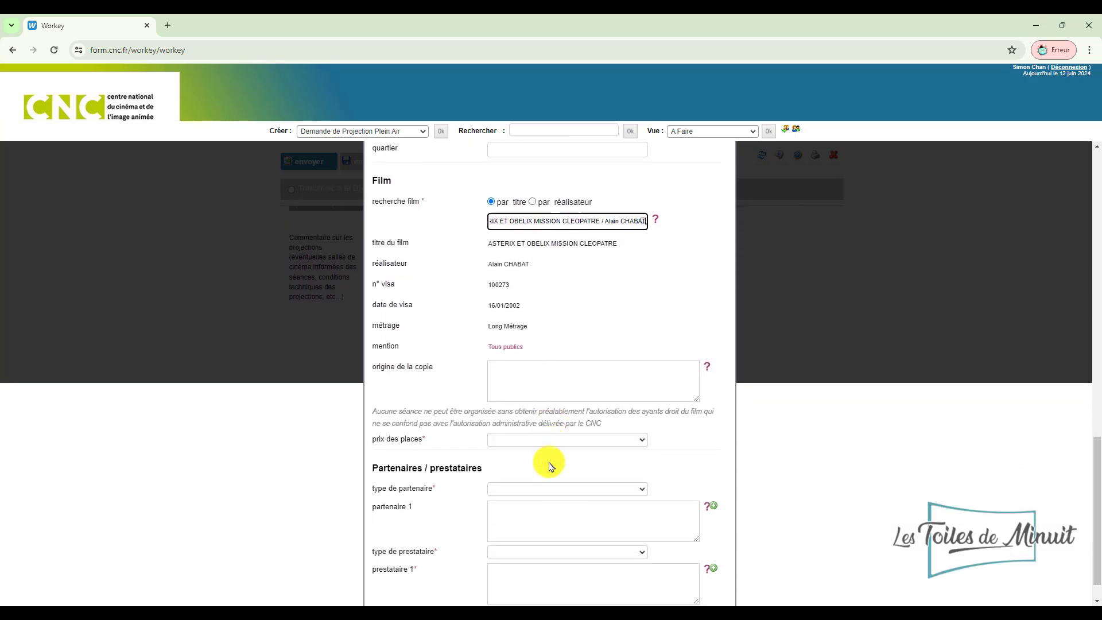
left_click(551, 368)
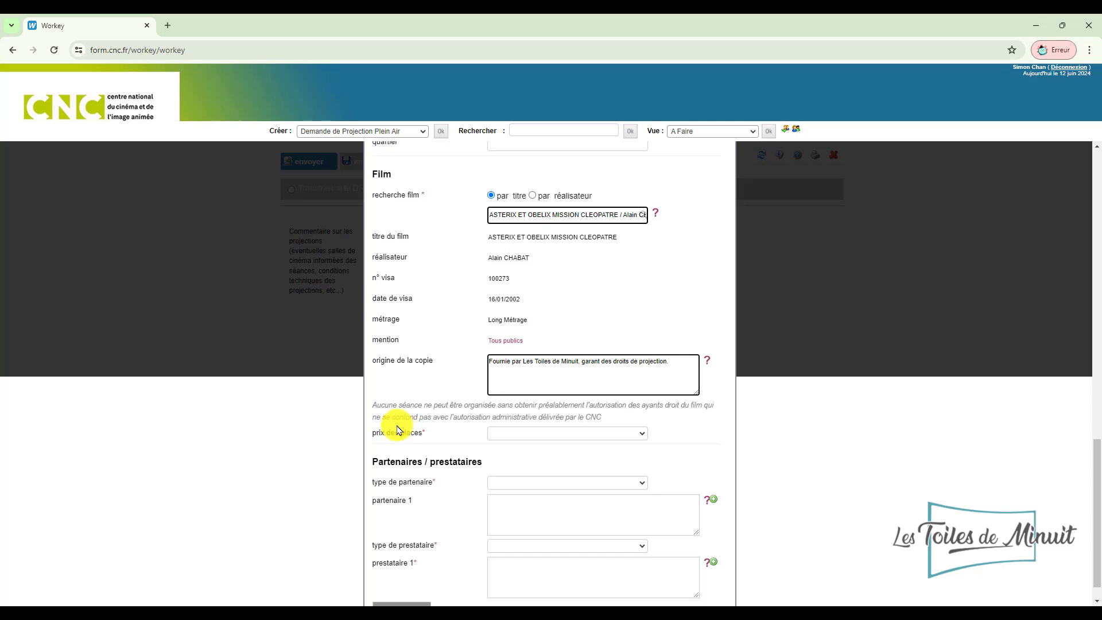
left_click(539, 435)
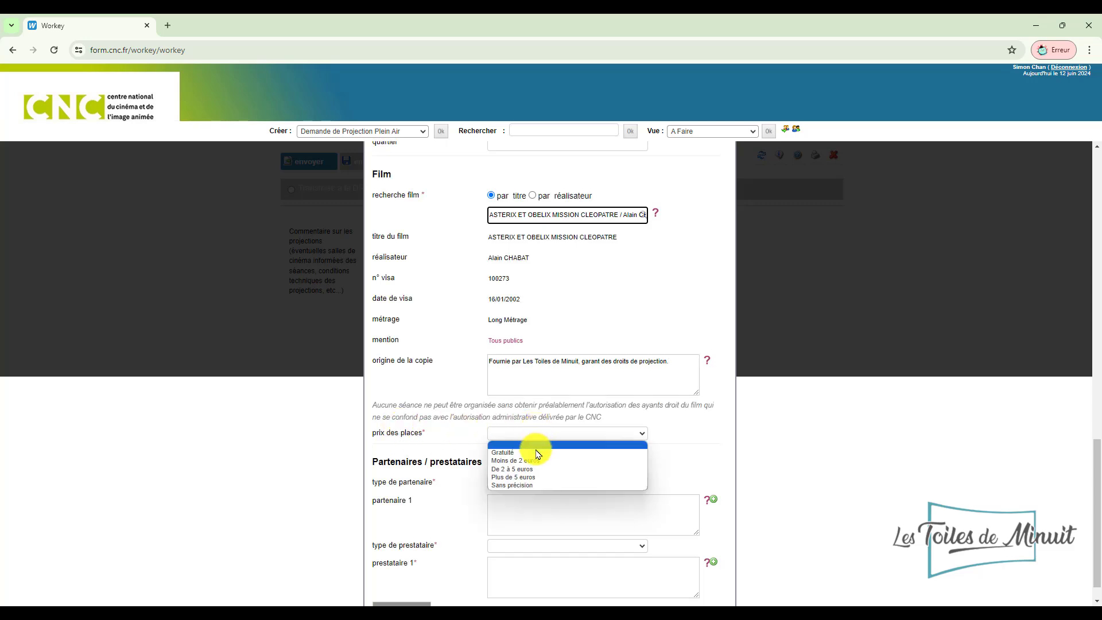
left_click(537, 453)
- Add a second partner entry to the projection and remove it again
scroll(538, 453, "down", 1)
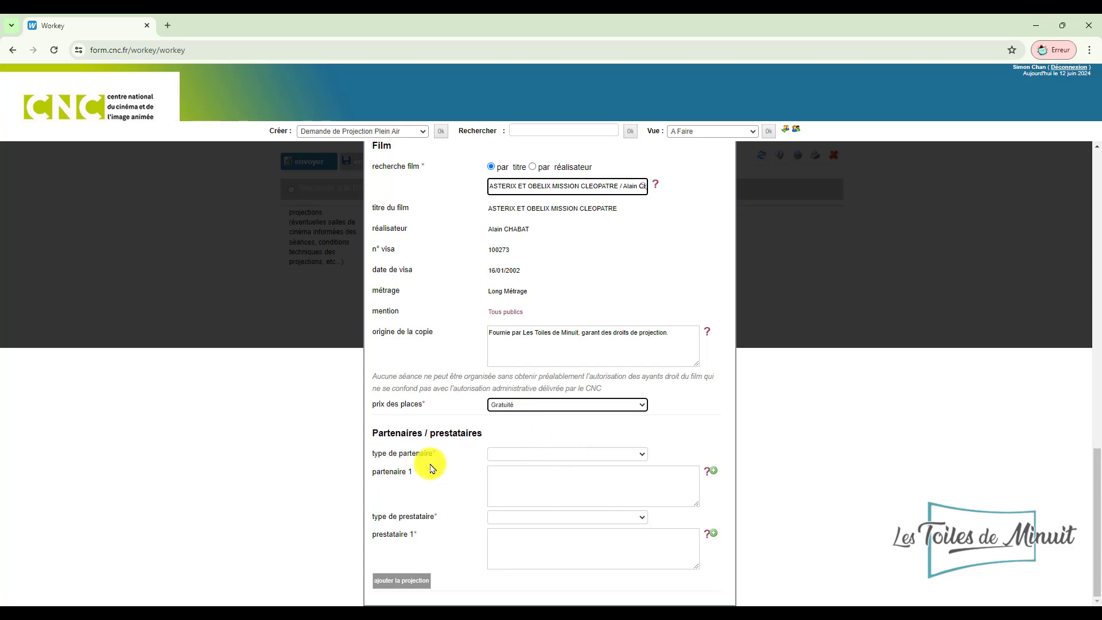
left_click(714, 474)
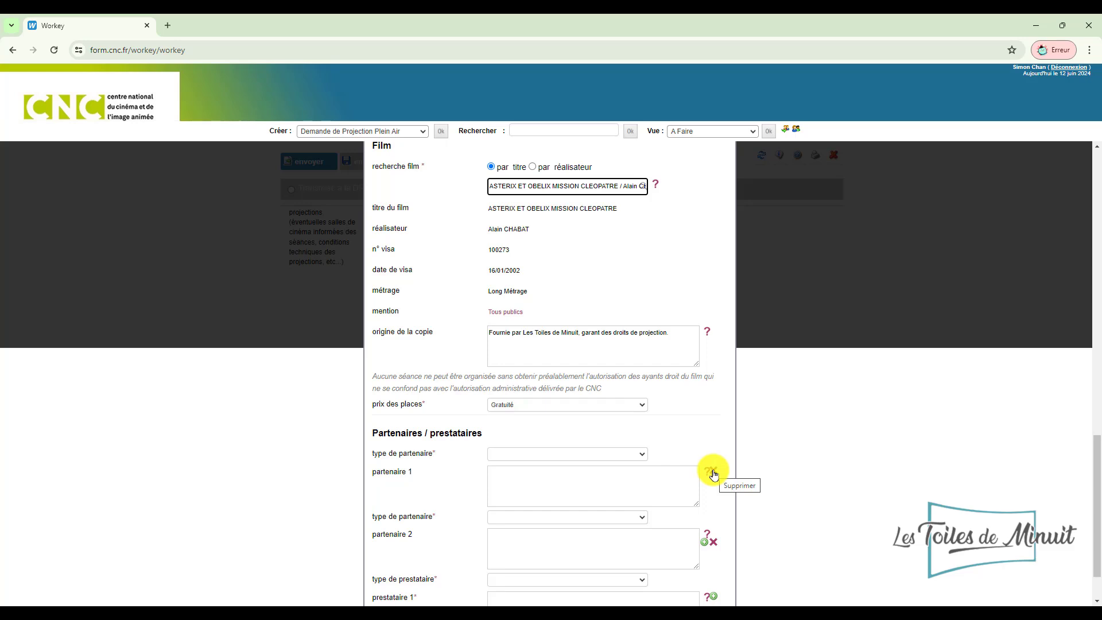
scroll(714, 475, "down", 2)
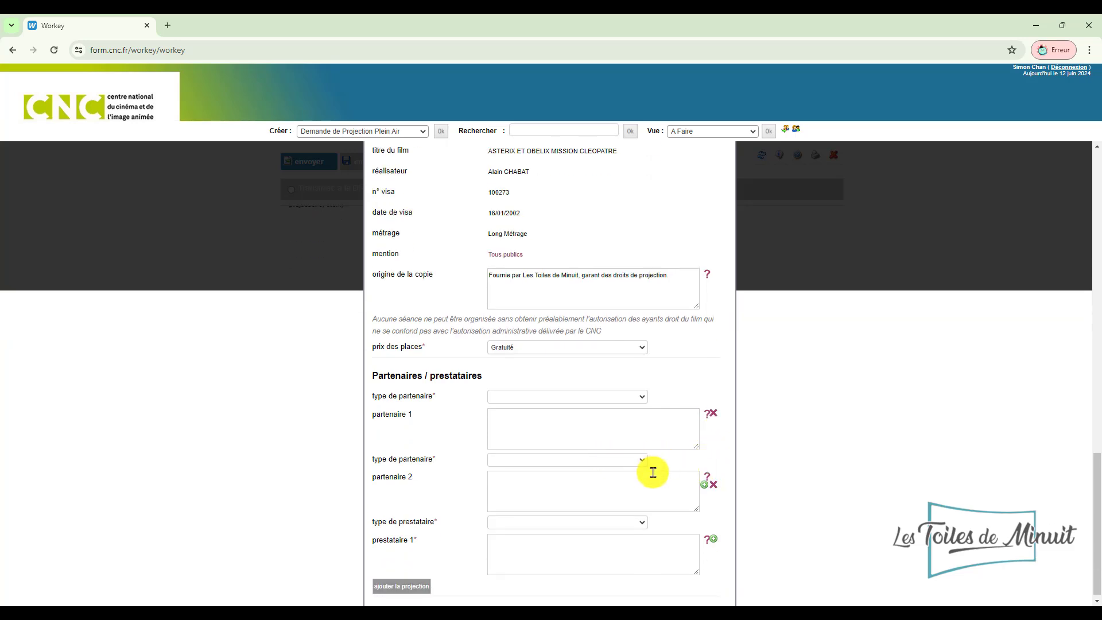
left_click(714, 489)
- Choose Aucun partenaire, enter Les Toiles de Minuit as prestataire 1 with type Entreprise privée, and add the projection to the request
left_click(623, 454)
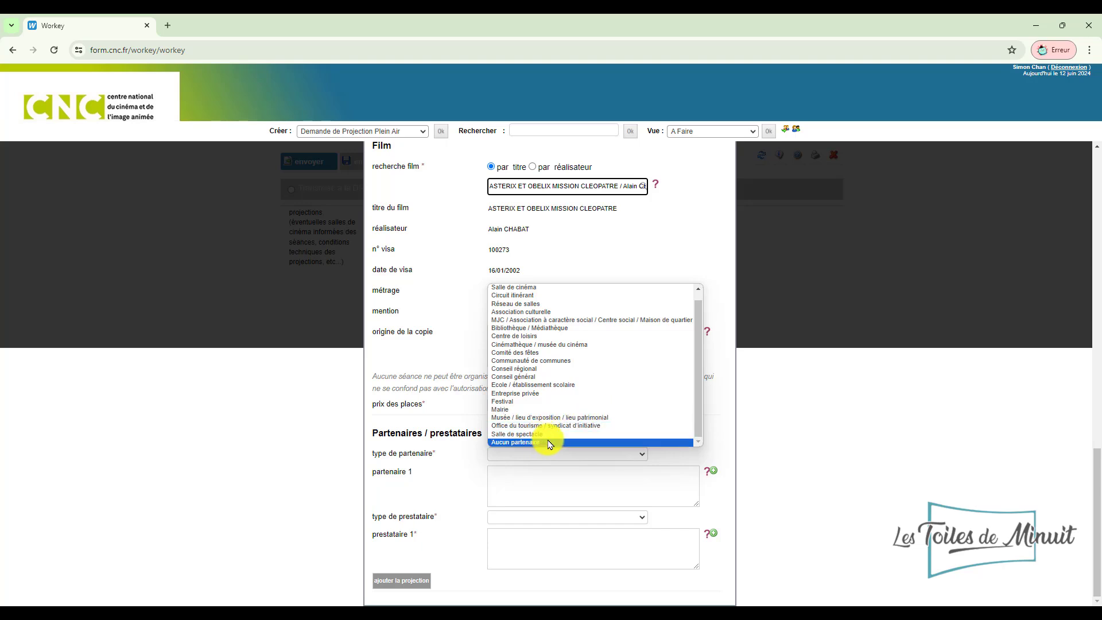
left_click(535, 442)
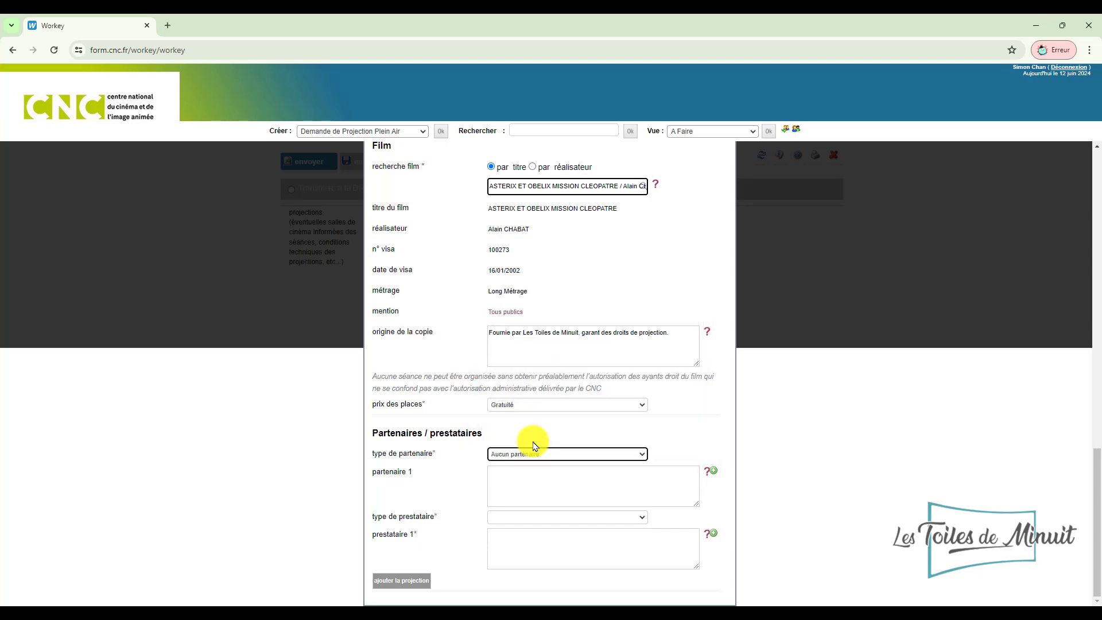
left_click(512, 519)
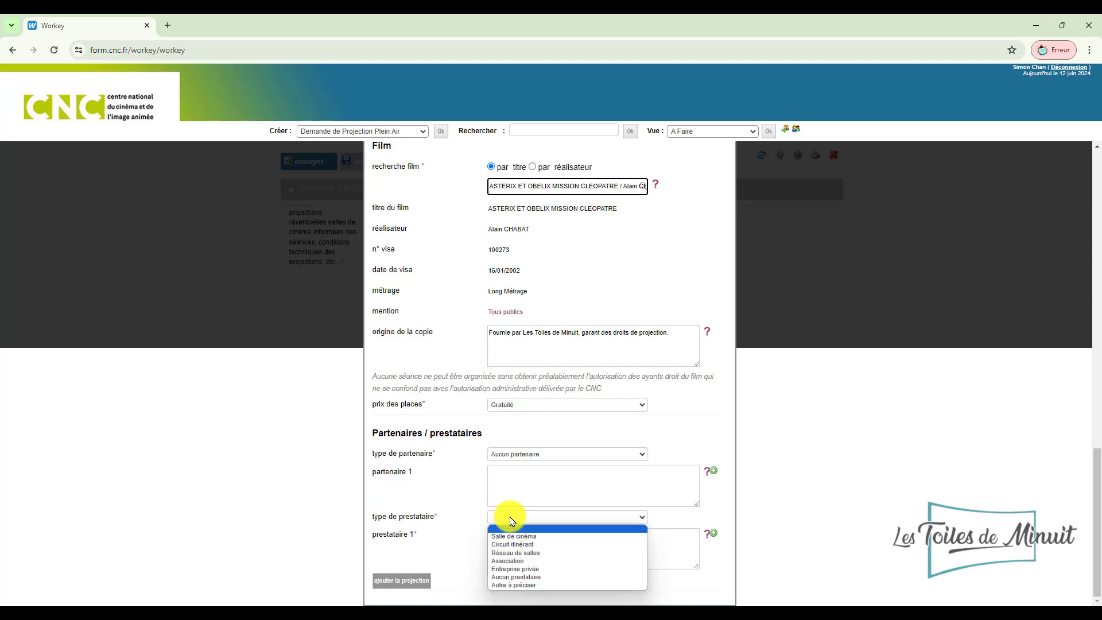
left_click(527, 570)
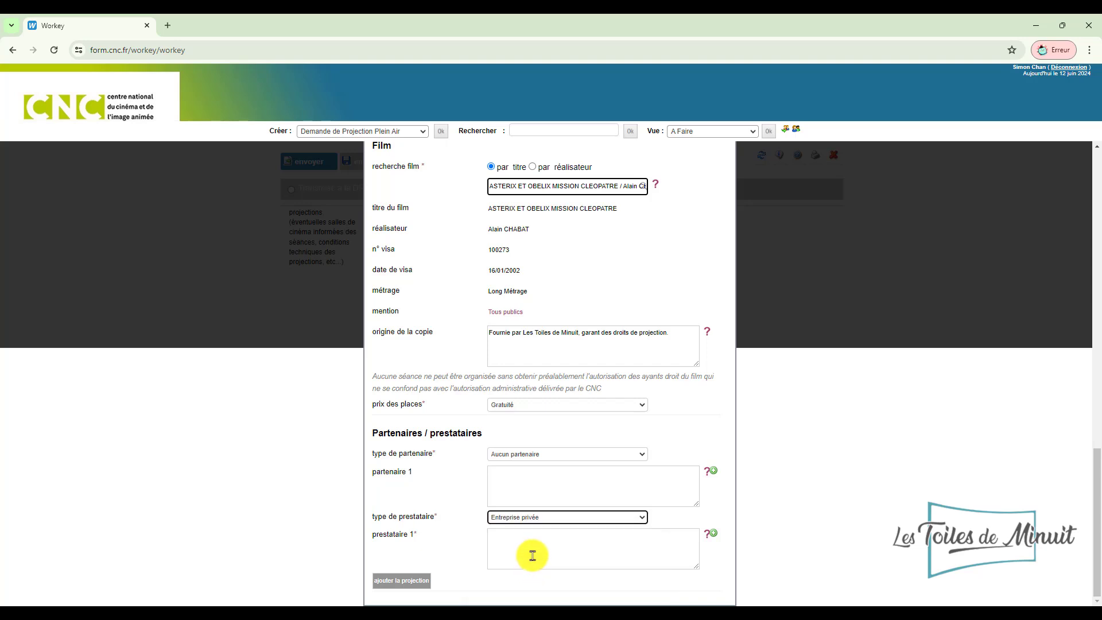
left_click(533, 547)
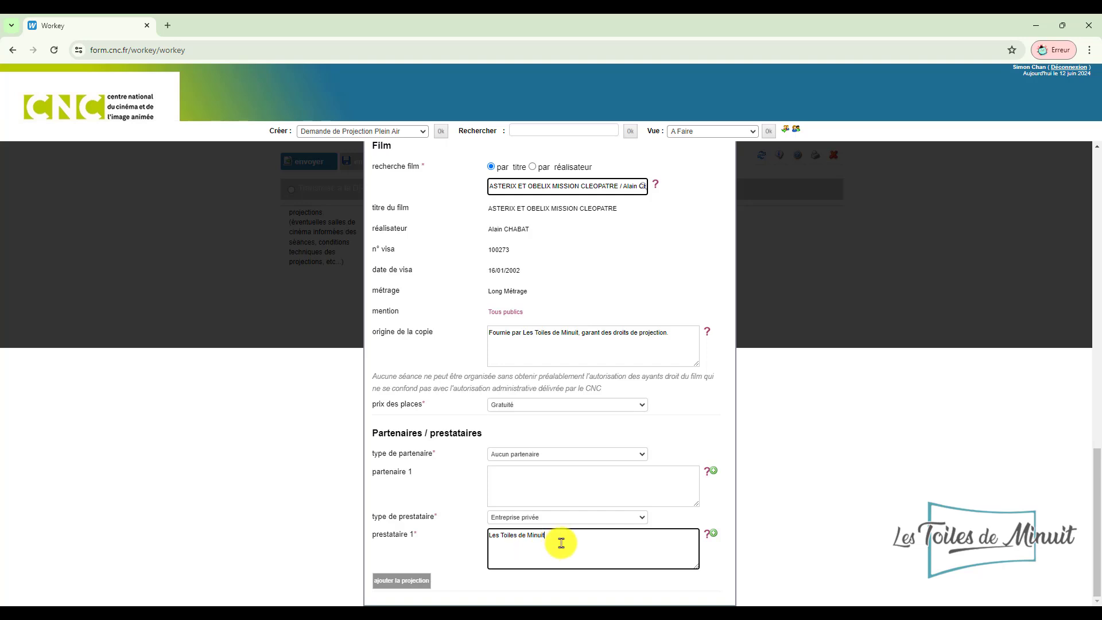
left_click(399, 584)
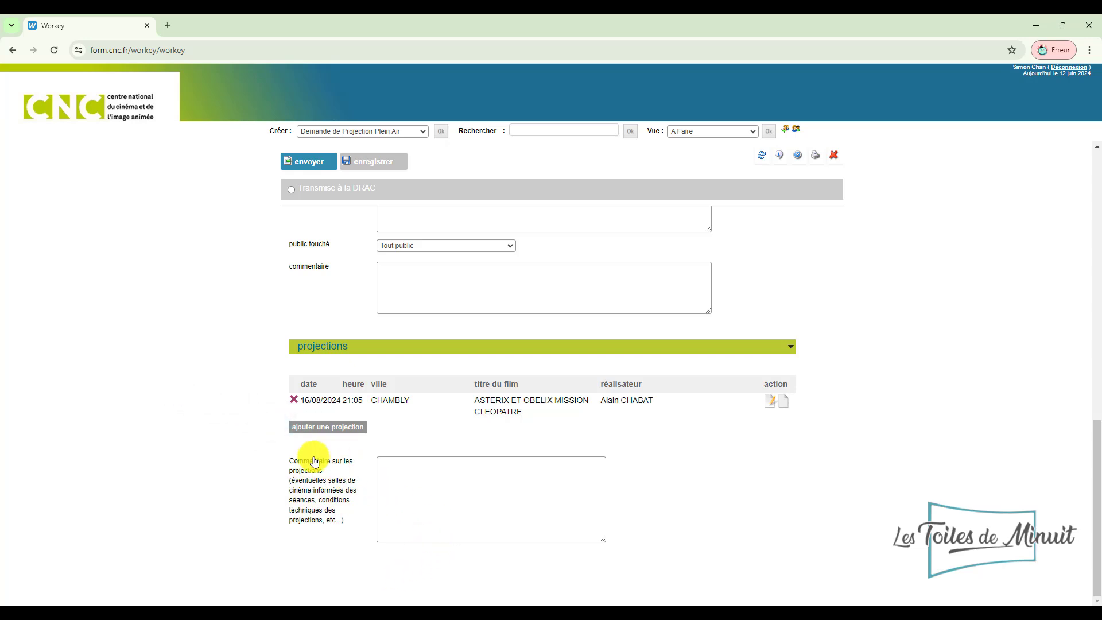
- Enter the projections comment "L'heure de projection est donnée à 15 minutes près." and save the request
left_click(411, 476)
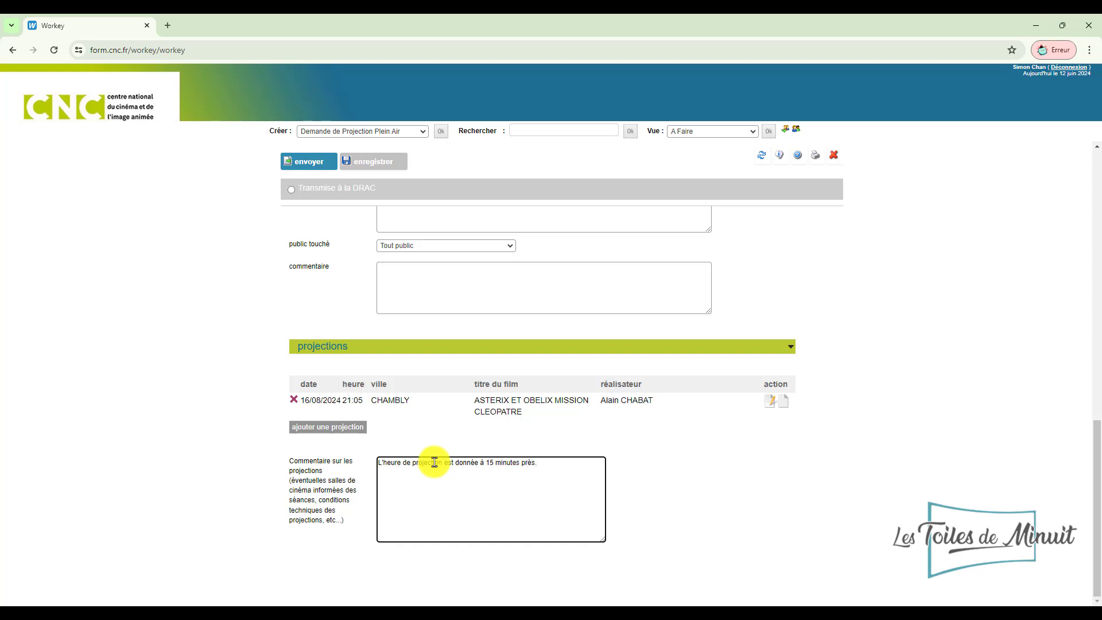
left_click(436, 445)
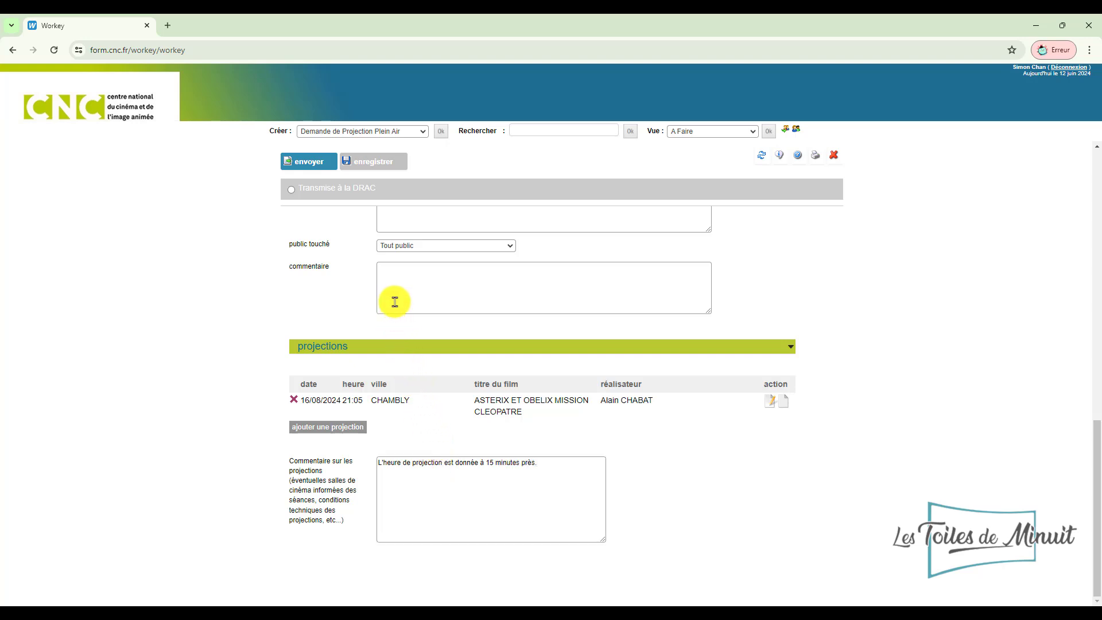
left_click(368, 166)
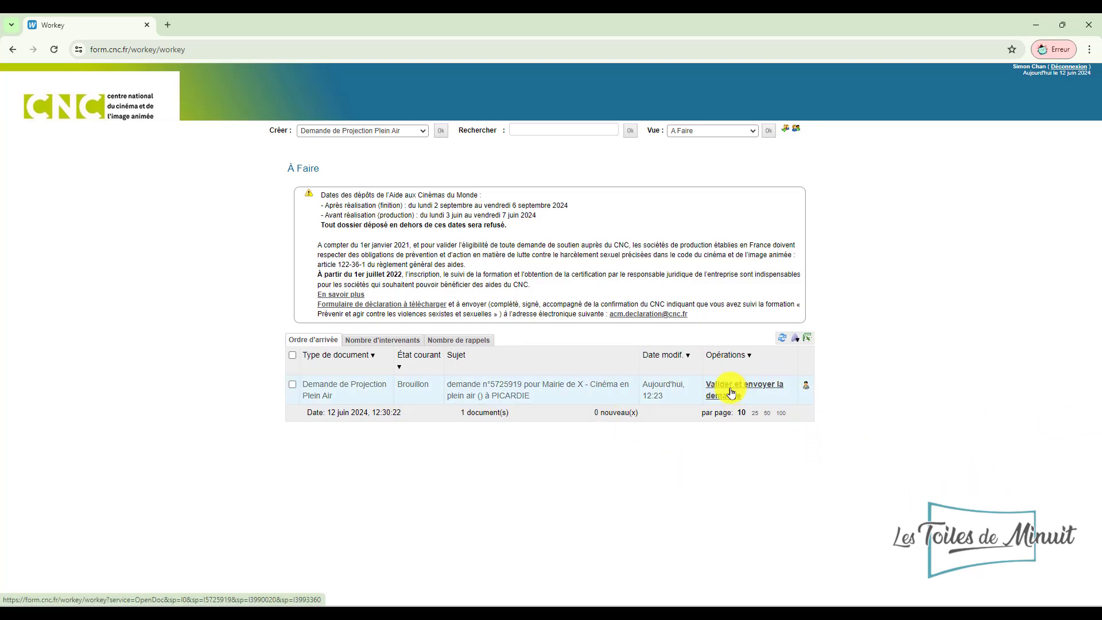
- Reopen the draft request for validation and send it with the status Transmise à la DRAC
left_click(731, 393)
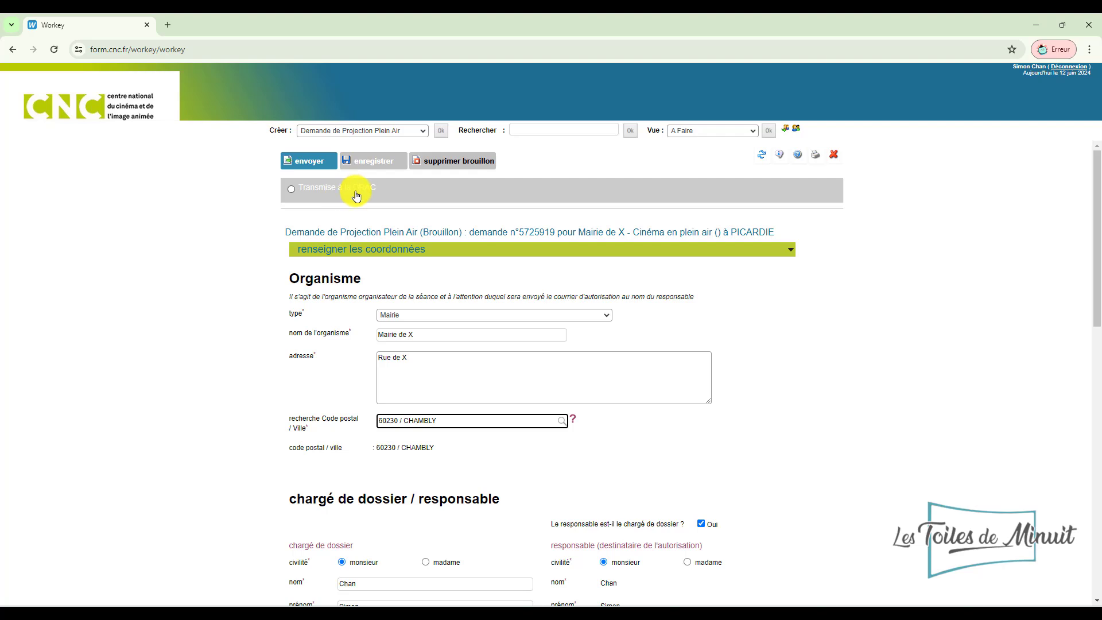
left_click(291, 189)
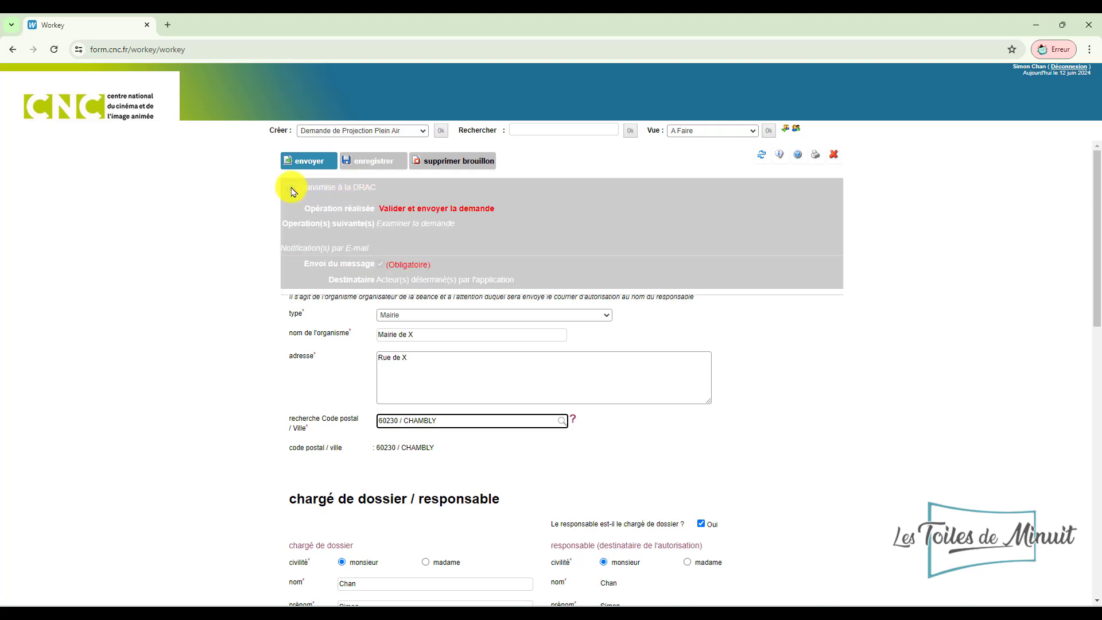
left_click(311, 165)
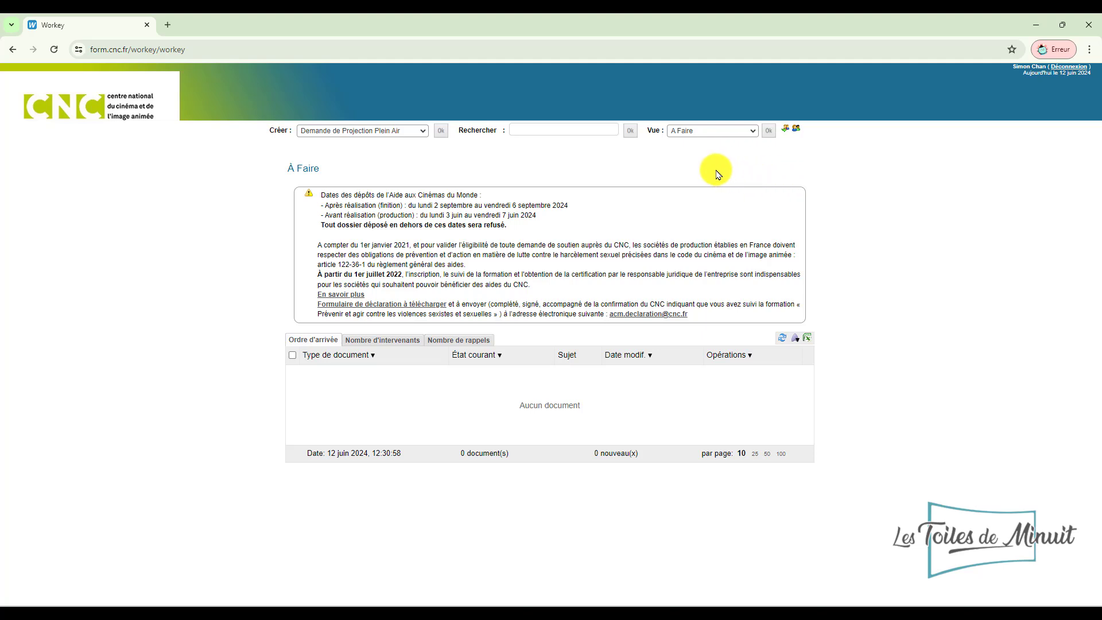
- Show the applicant's open-air requests in progress with the view Demandeur - Demandes plein air en cours
left_click(730, 132)
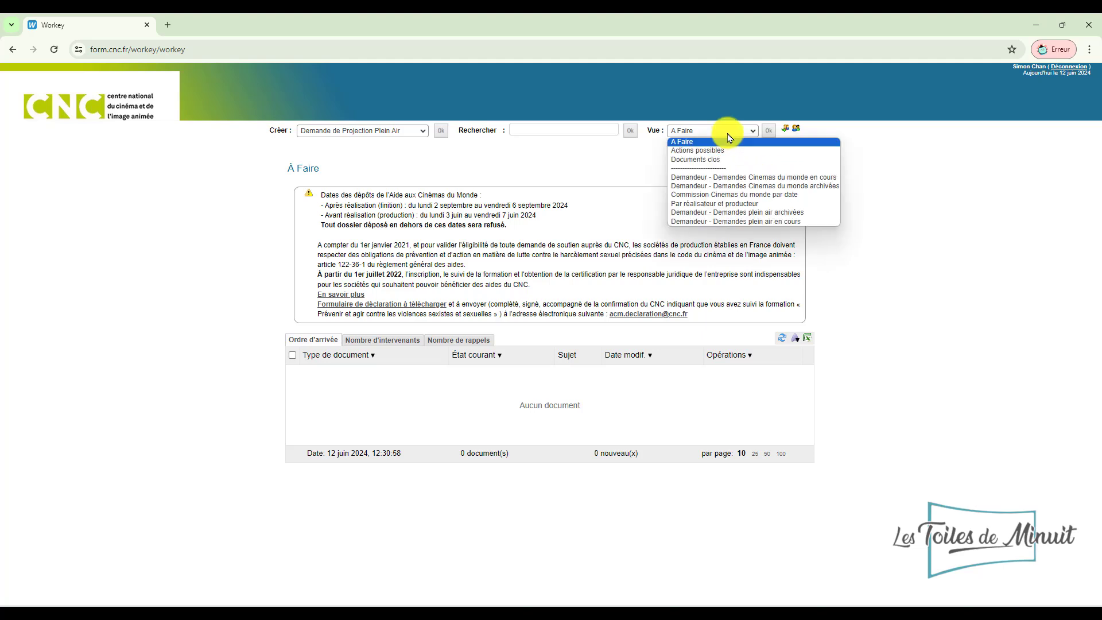
left_click(741, 222)
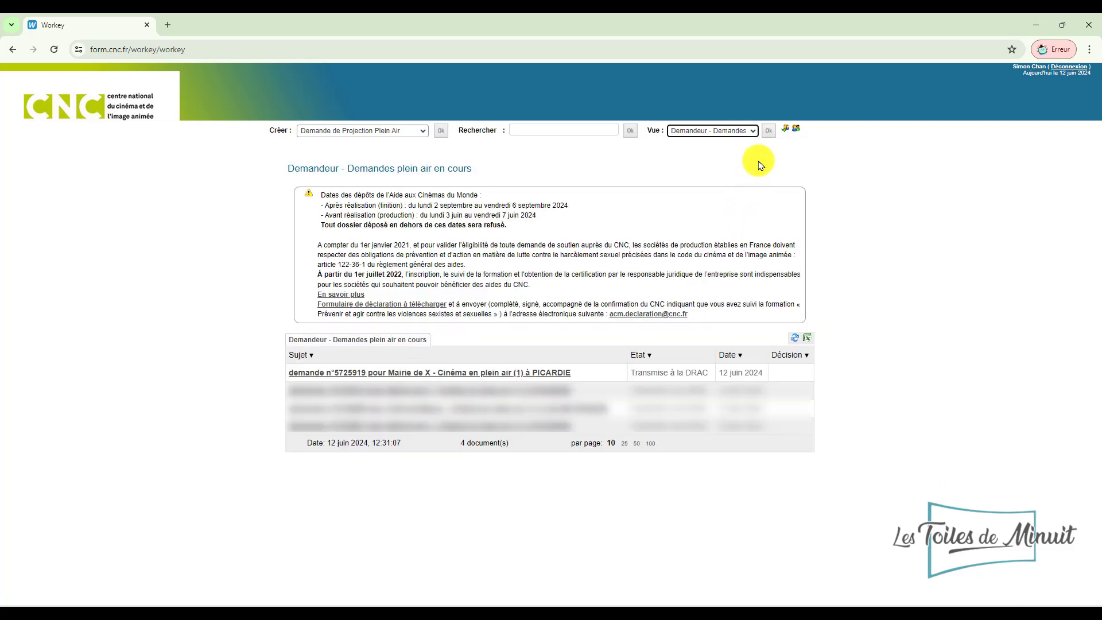